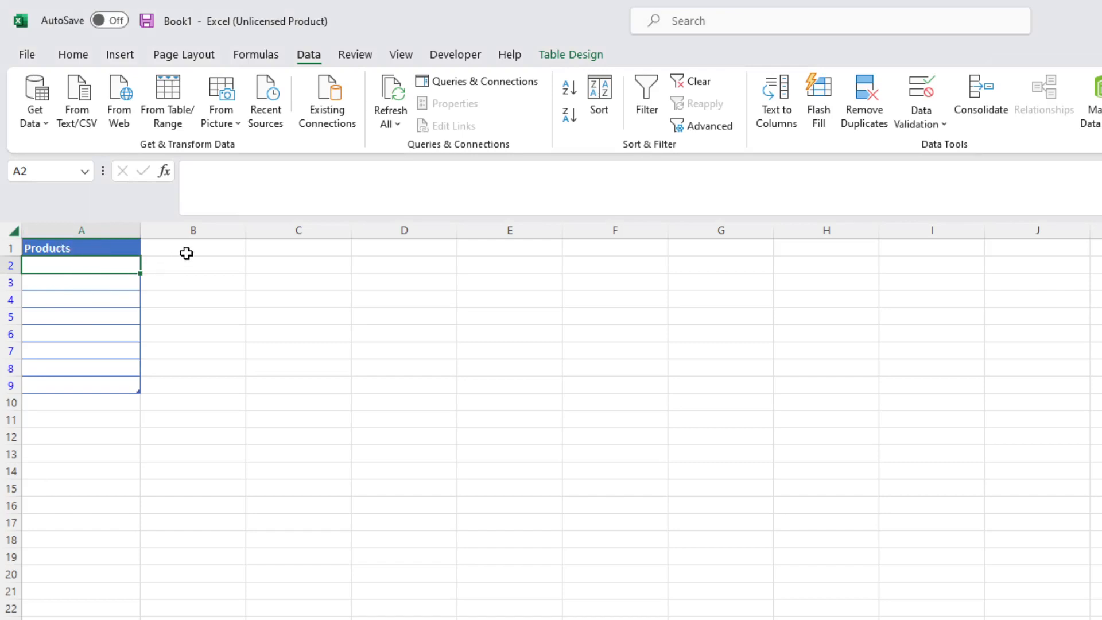
Step: Open data validation for cell A2 and review its allowed value types, input message and error alert settings
left_click(941, 115)
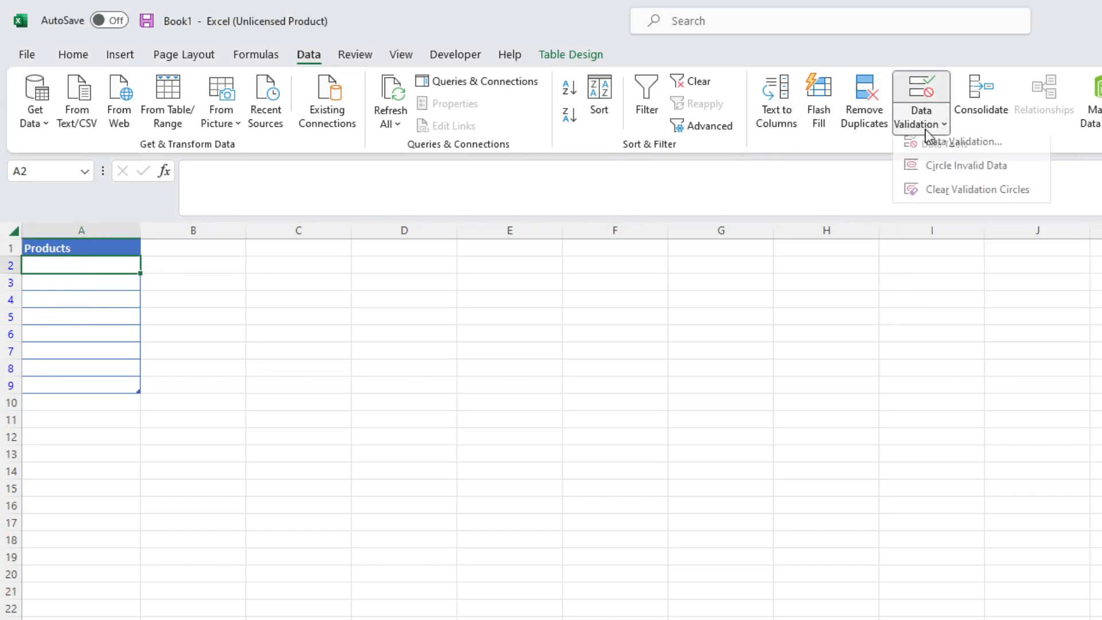
left_click(963, 156)
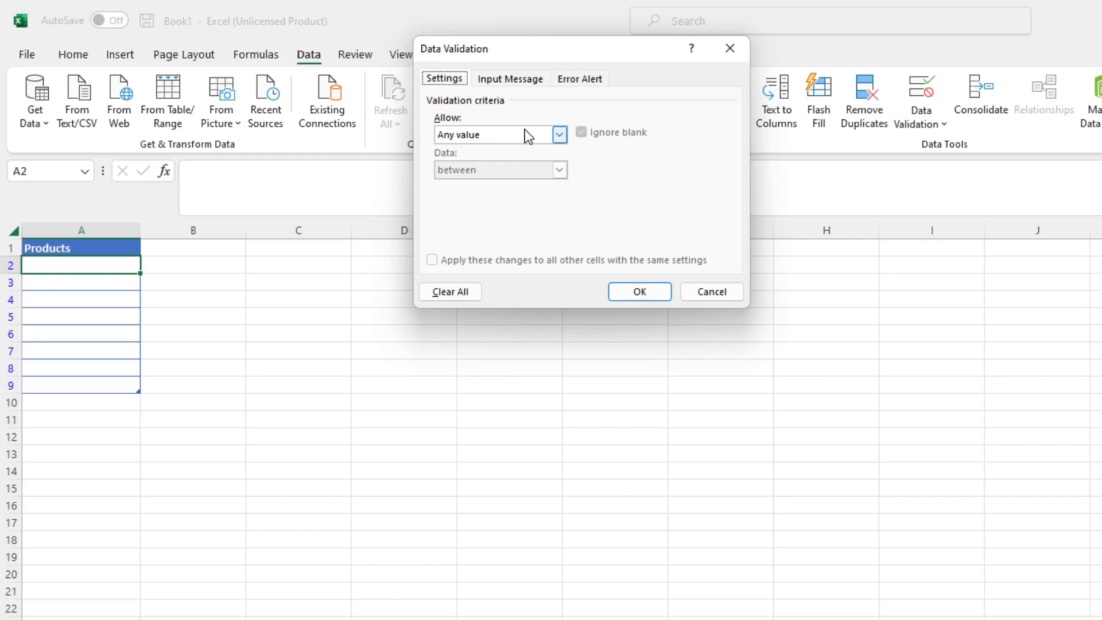
left_click(557, 136)
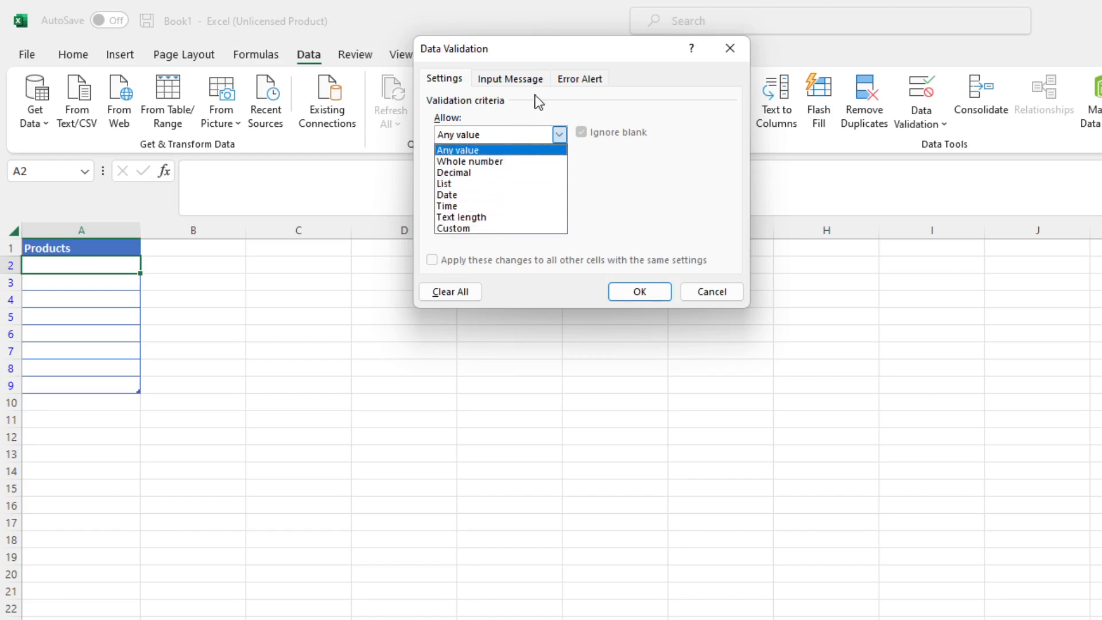
left_click(522, 81)
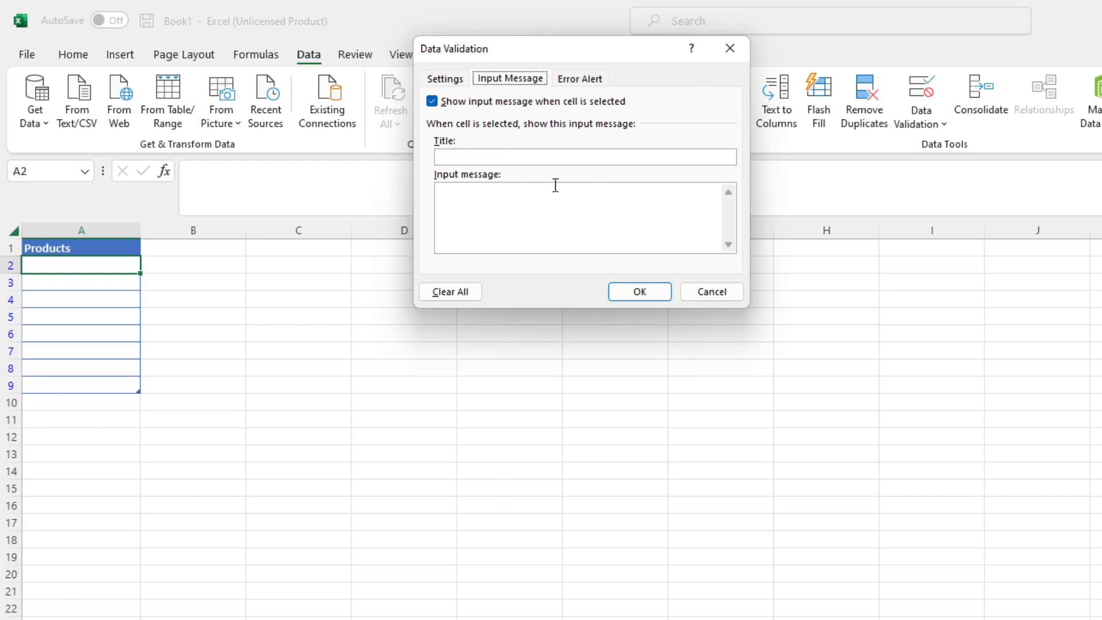
left_click(577, 81)
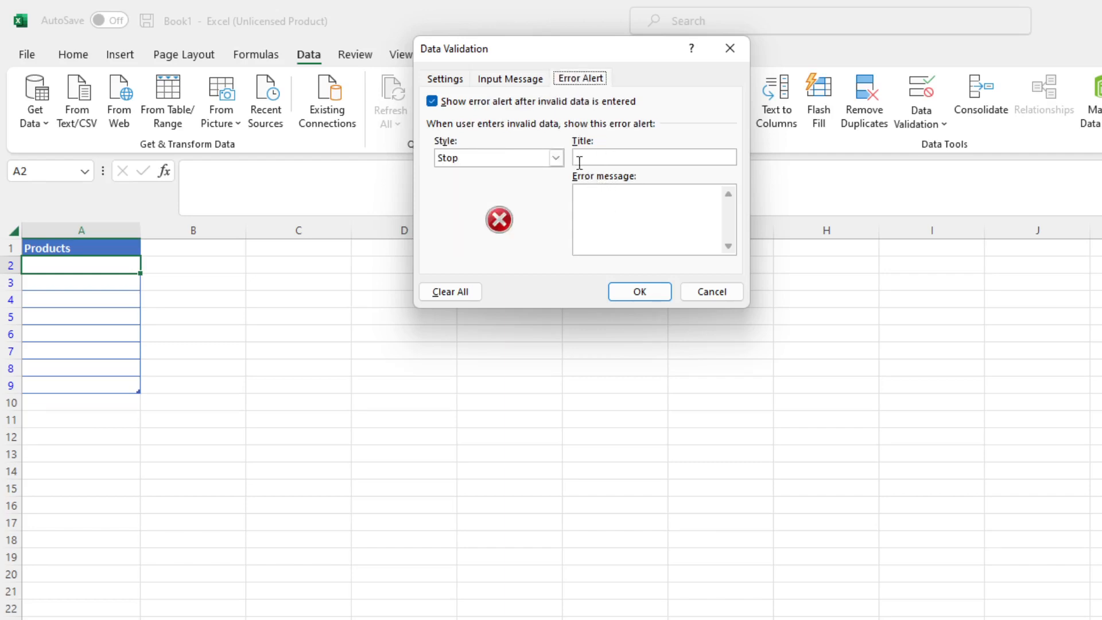
Step: Try the Warning and Information error alert styles, return to Stop, and turn off the error alert for invalid data
left_click(523, 166)
left_click(513, 183)
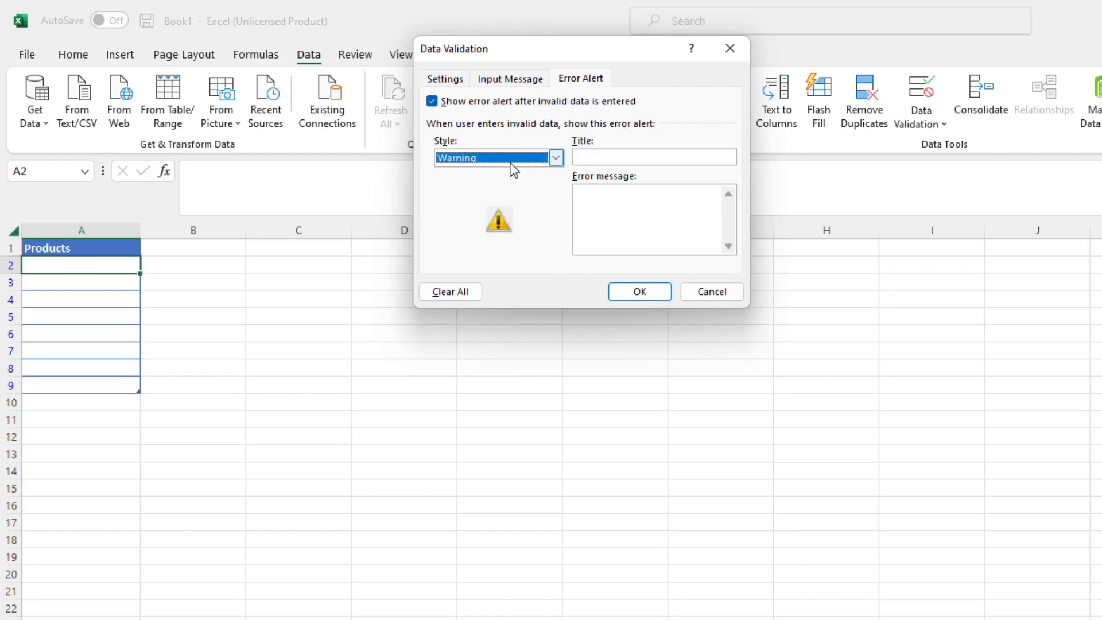
left_click(512, 166)
left_click(507, 191)
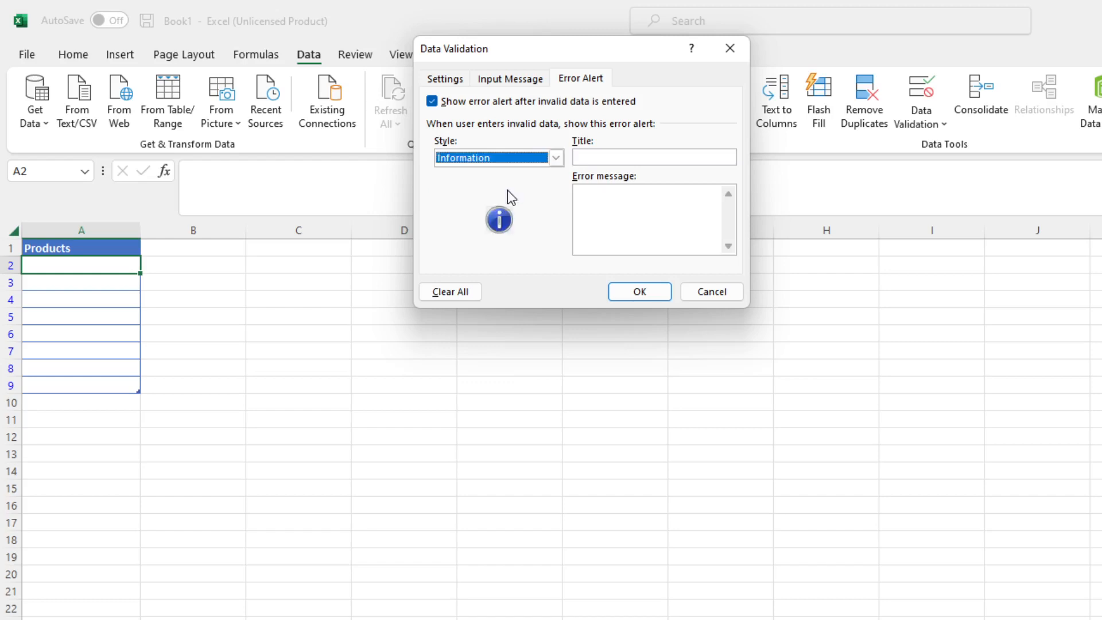
left_click(508, 164)
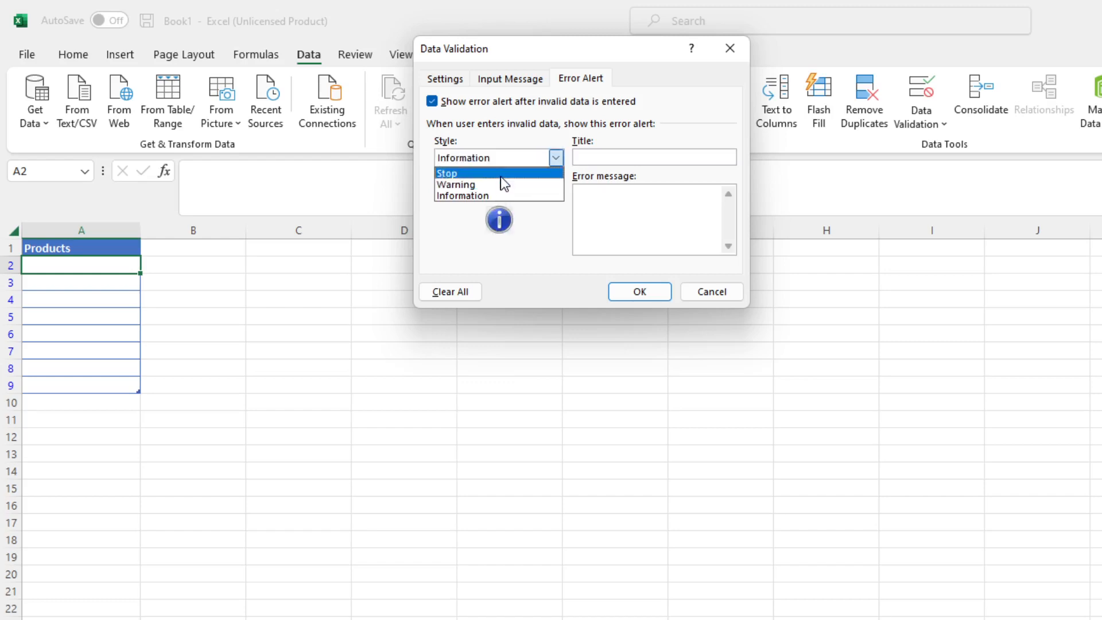
left_click(501, 175)
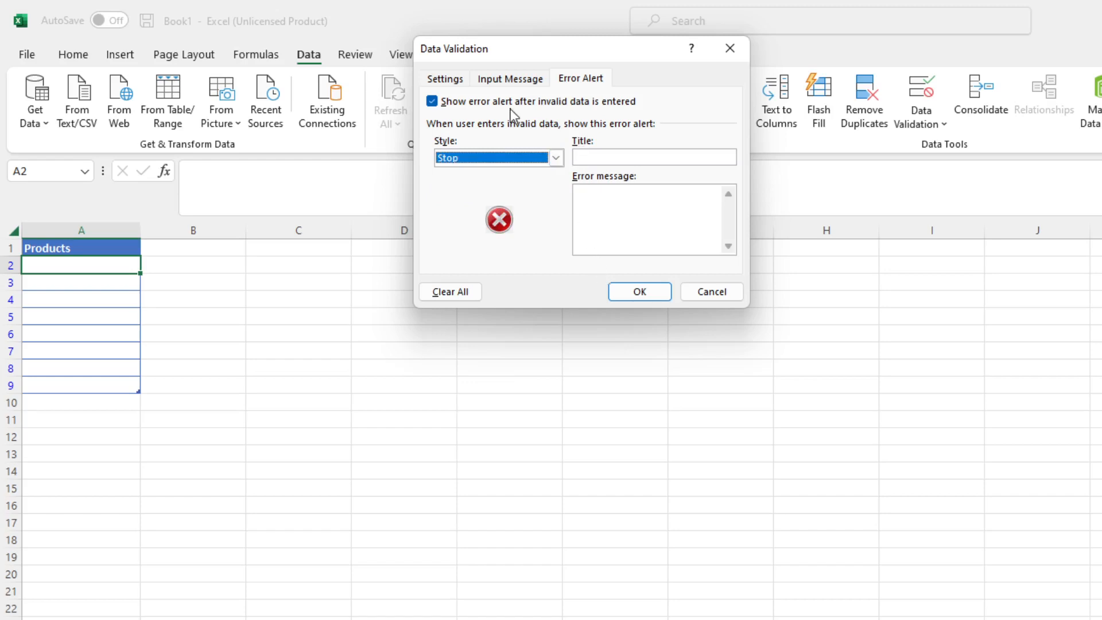
left_click(473, 109)
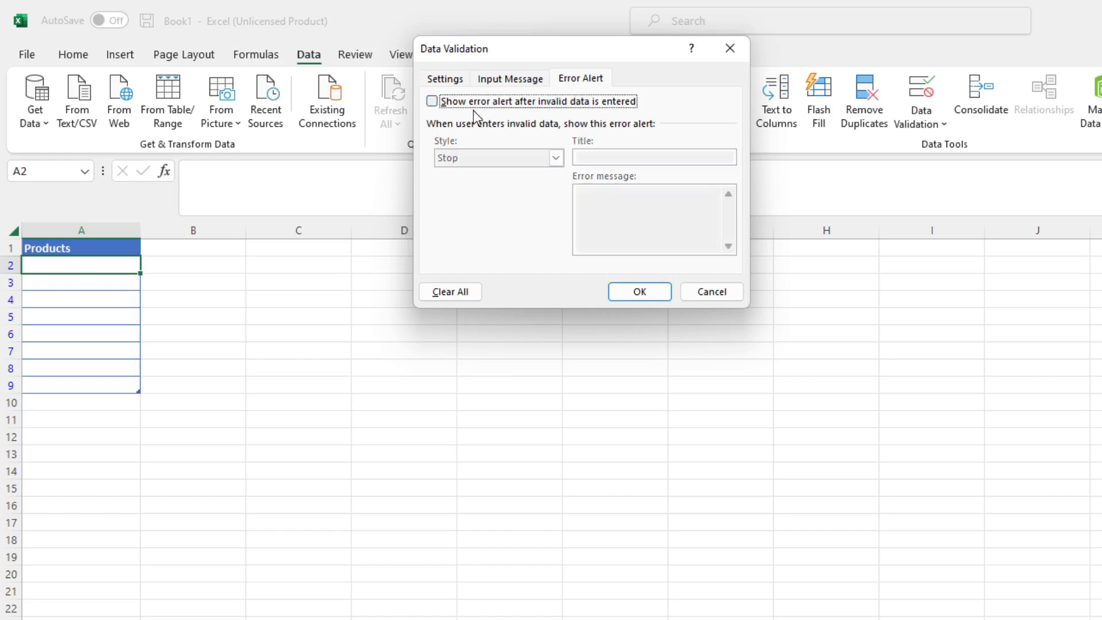
Step: Restrict cell A2 to a list of gas, brake fluid, transmission fluid, power steering fluid and axel grease
left_click(454, 80)
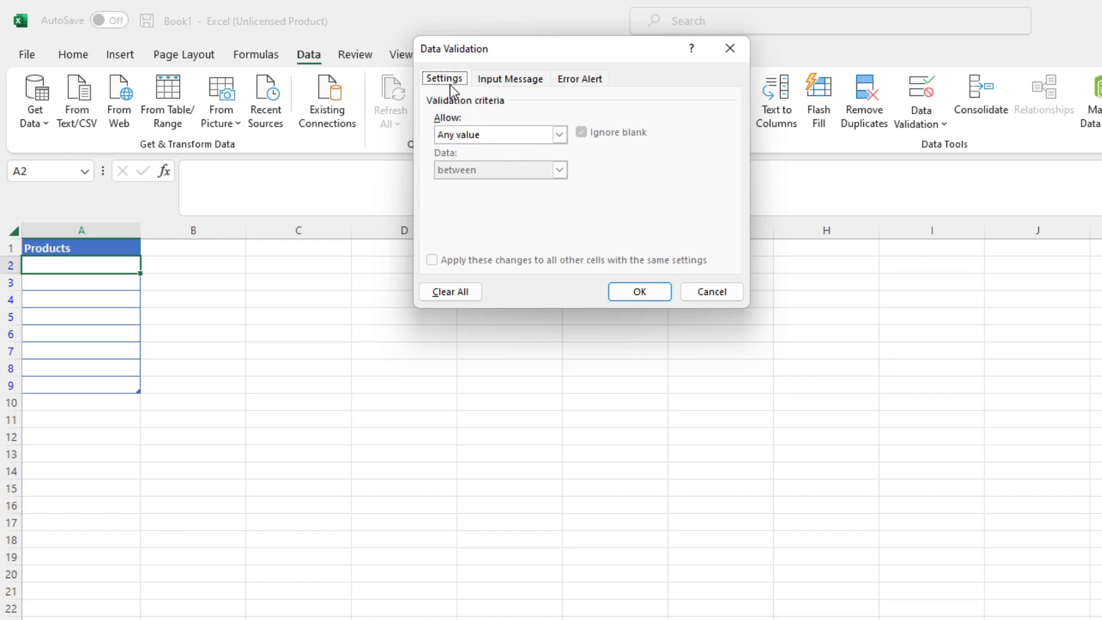
left_click(490, 133)
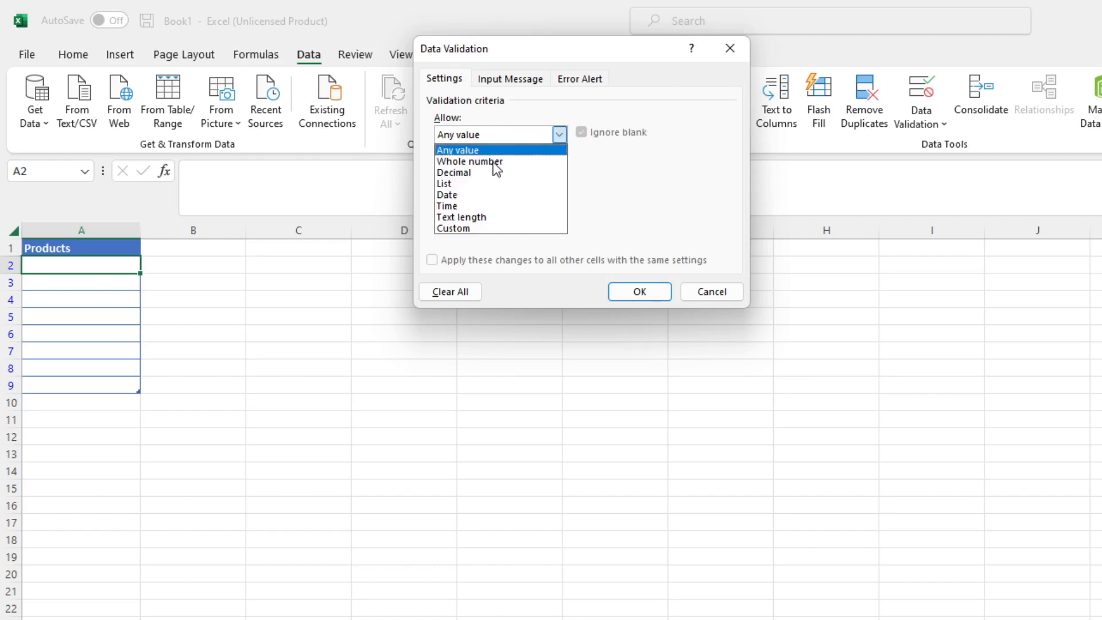
left_click(494, 183)
left_click(480, 202)
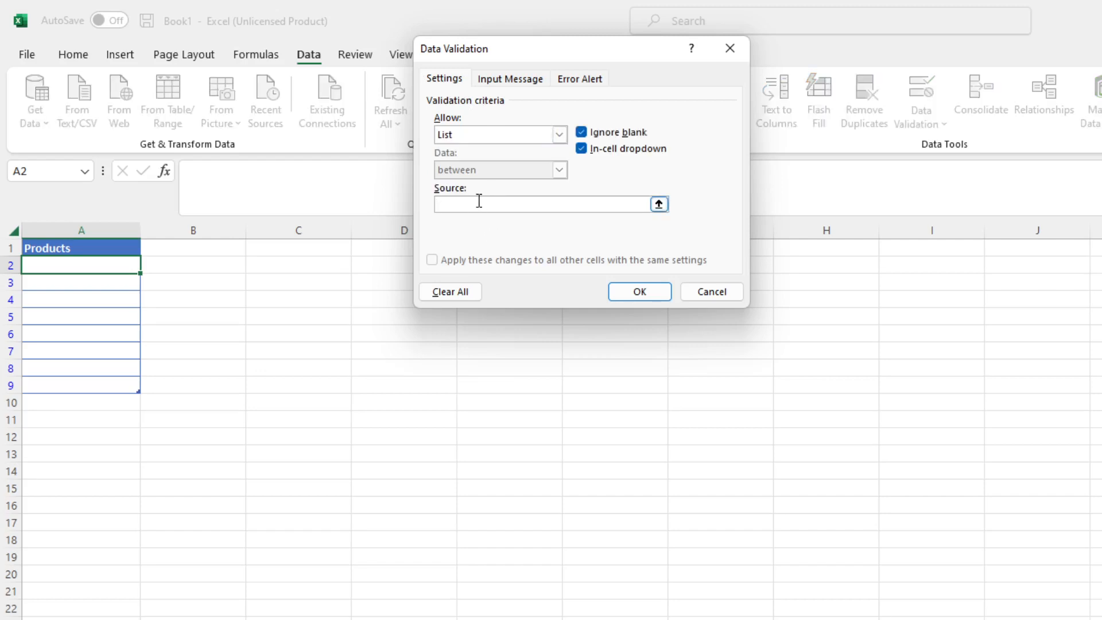
type("gas, brake fluid, transmission fluid, ")
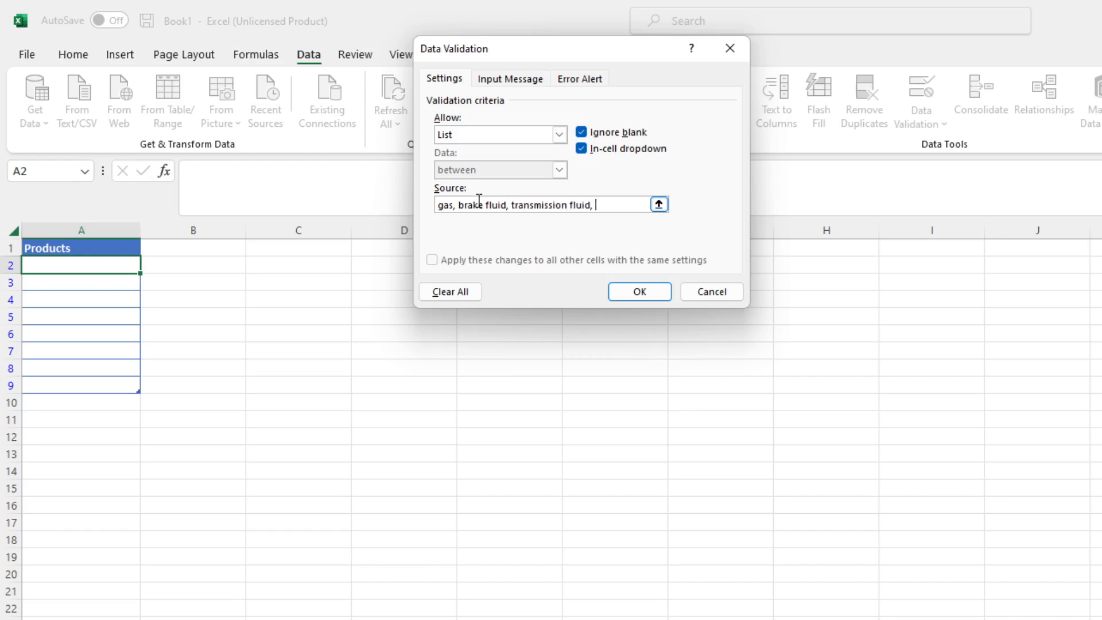
type("power steer")
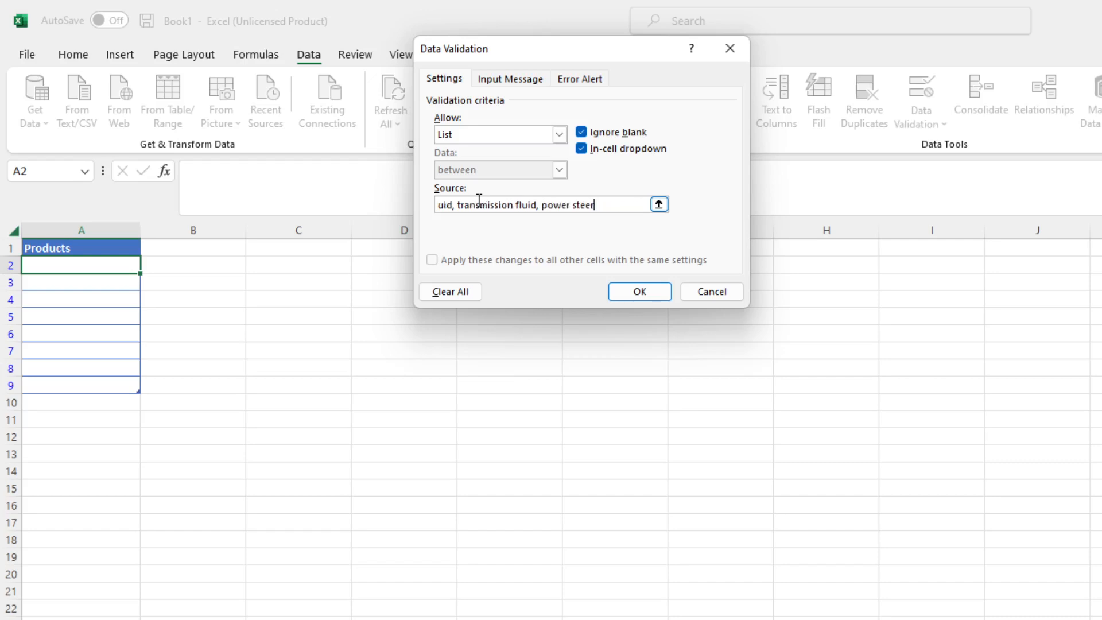
type("ing fluid, axel grease")
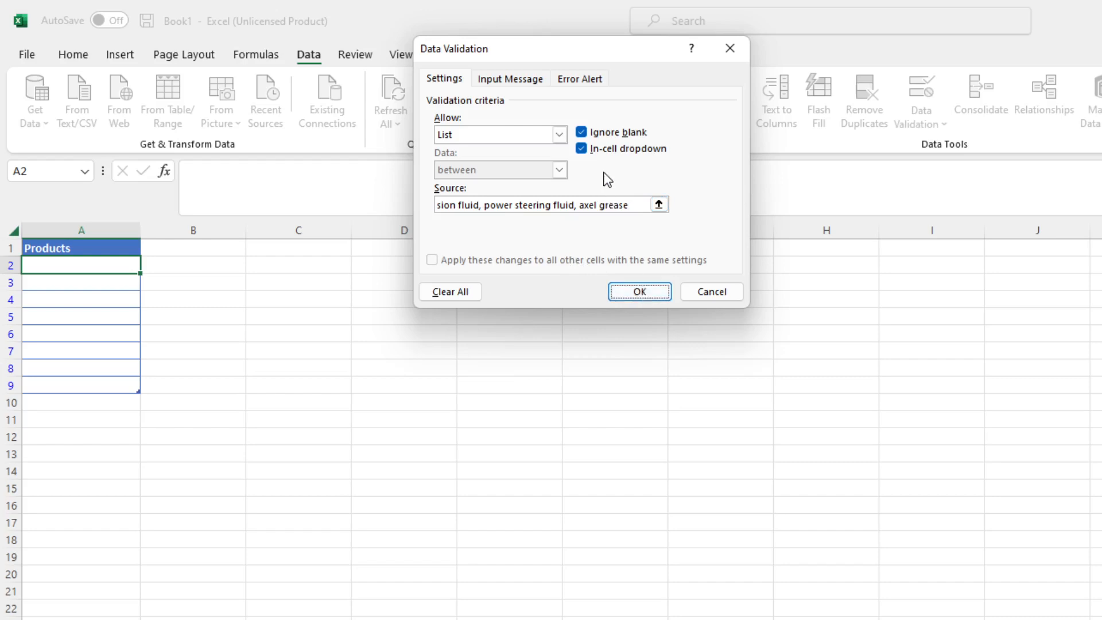
left_click_drag(577, 210, 436, 214)
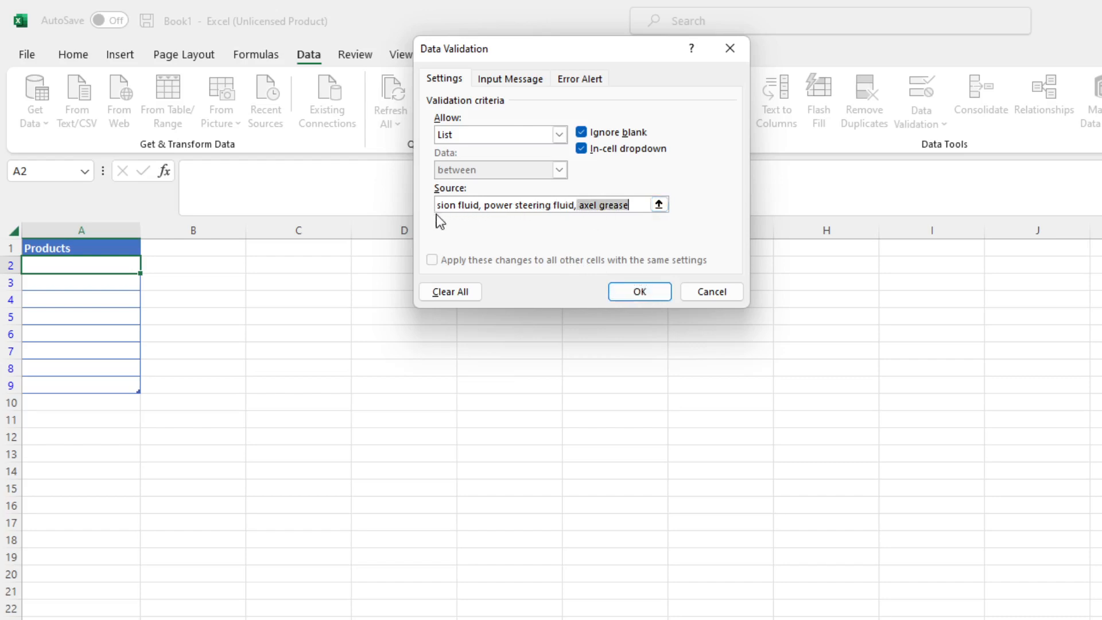
left_click(637, 296)
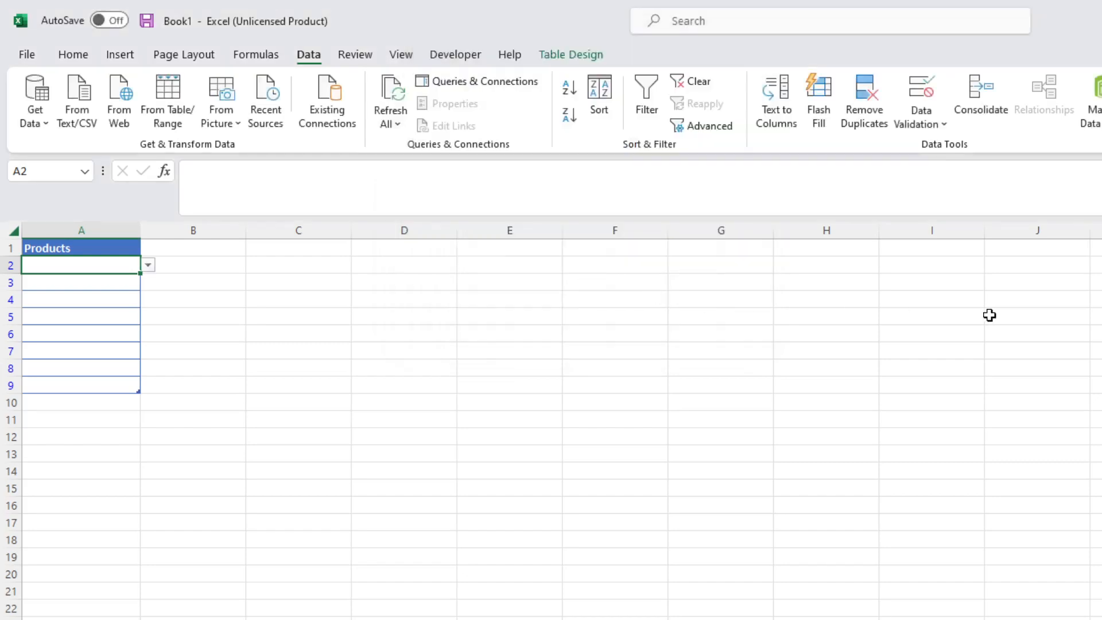
Step: Test the dropdown in A2 by choosing power steering fluid, and clear the cell again
left_click(148, 265)
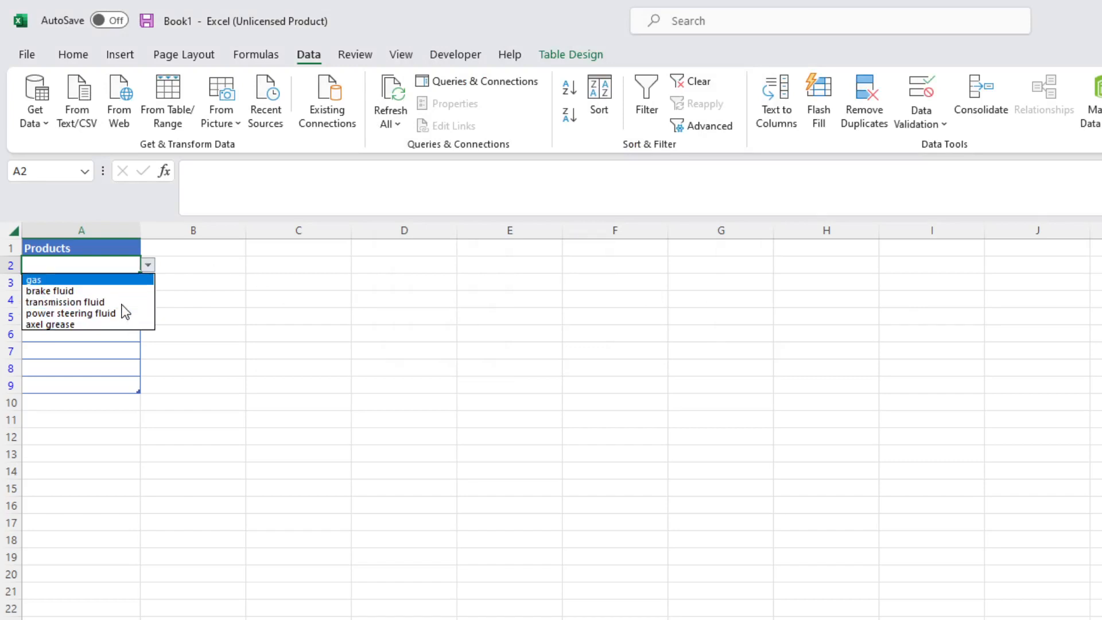
left_click(97, 313)
left_click(124, 282)
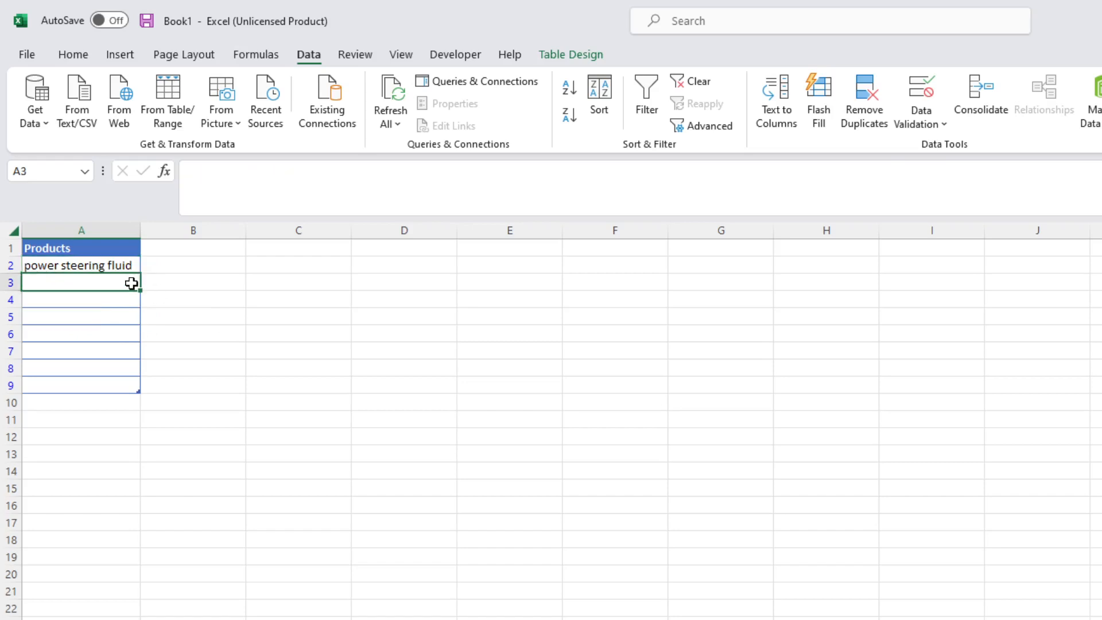
left_click(132, 265)
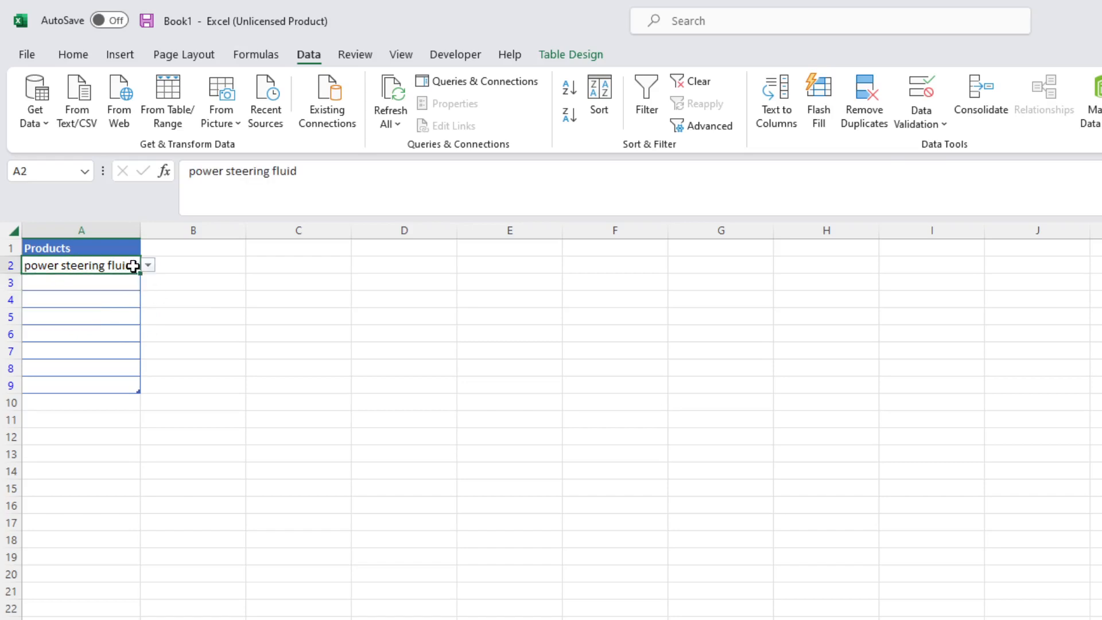
key("Delete")
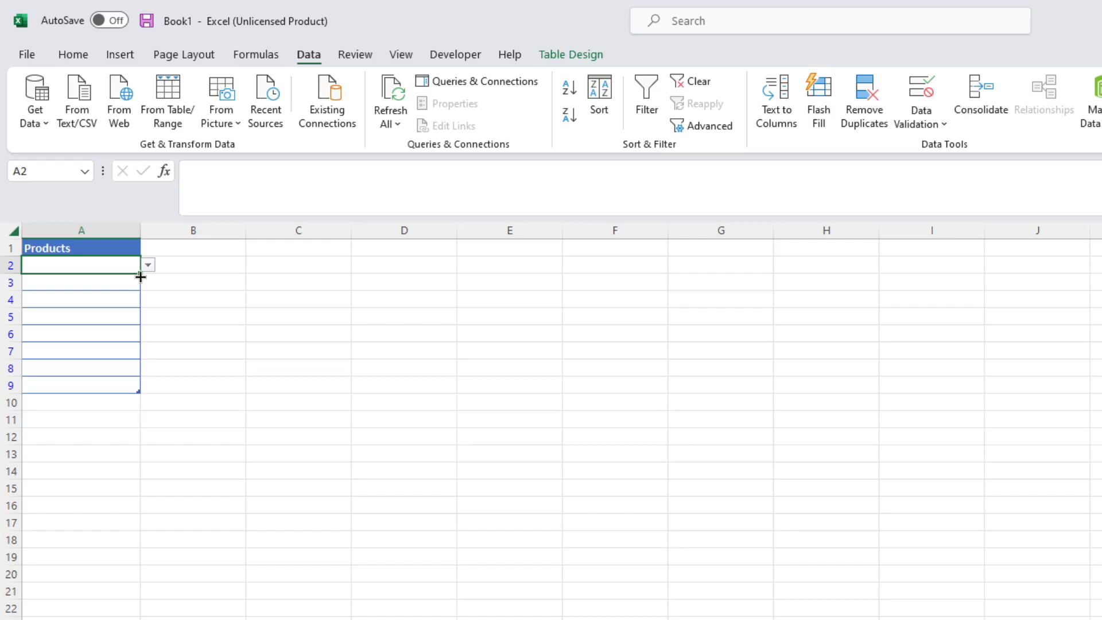
Step: Copy the dropdown from A2 down to A9 and check the list offered in A7
left_click_drag(140, 276, 147, 392)
left_click(119, 278)
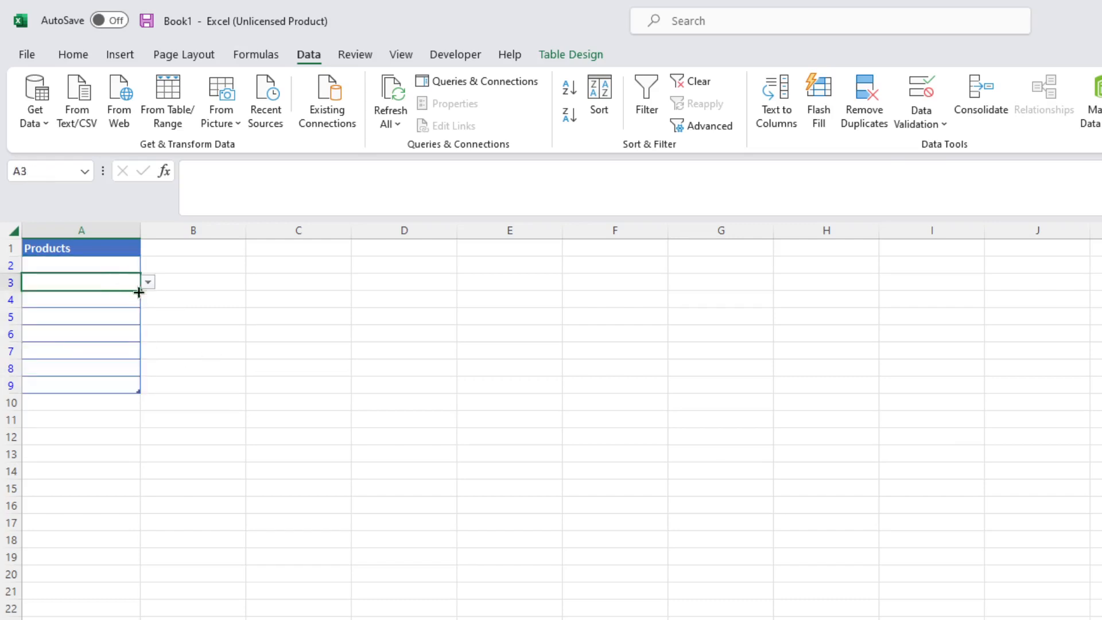
left_click(133, 299)
left_click(137, 348)
left_click(147, 350)
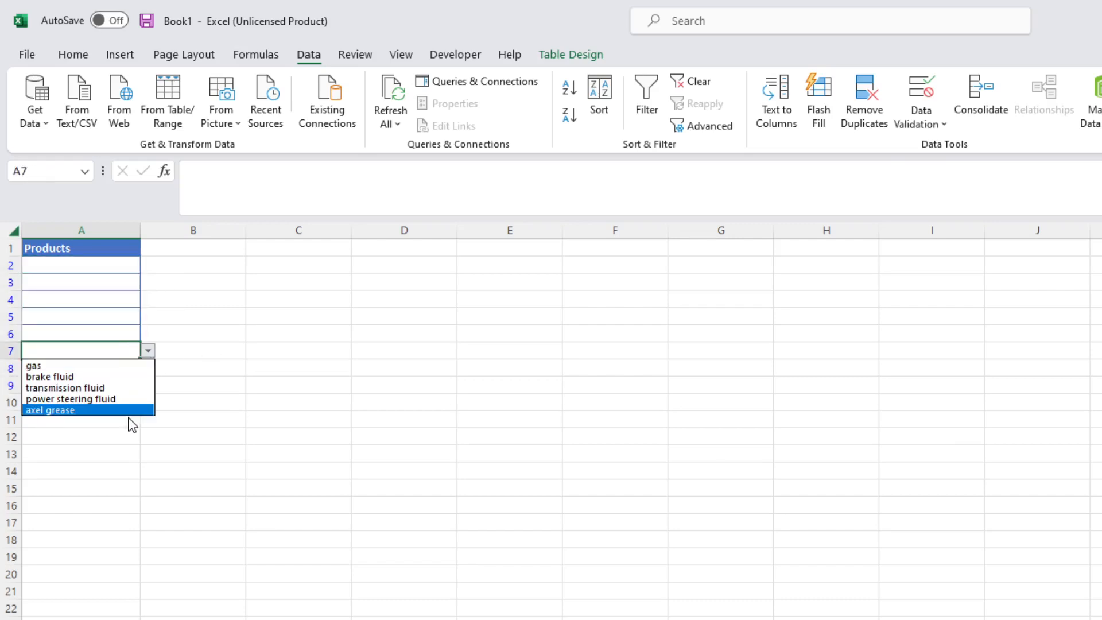
left_click(219, 354)
Step: Undo the copied dropdowns, the A2 entry and the list validation on A2
left_click(72, 62)
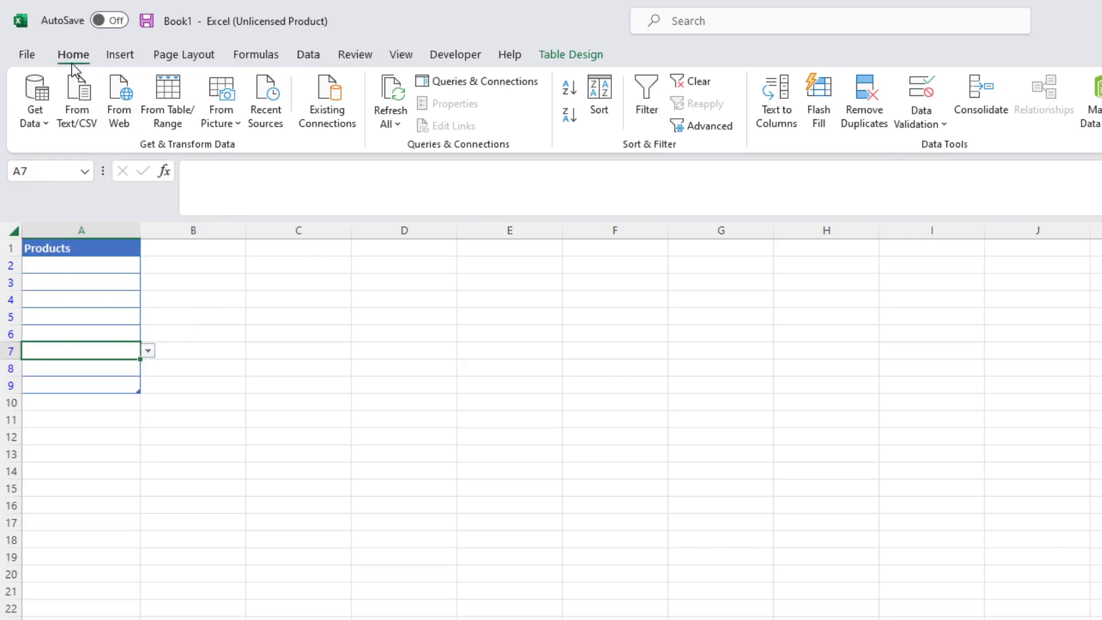
left_click(33, 84)
left_click(34, 83)
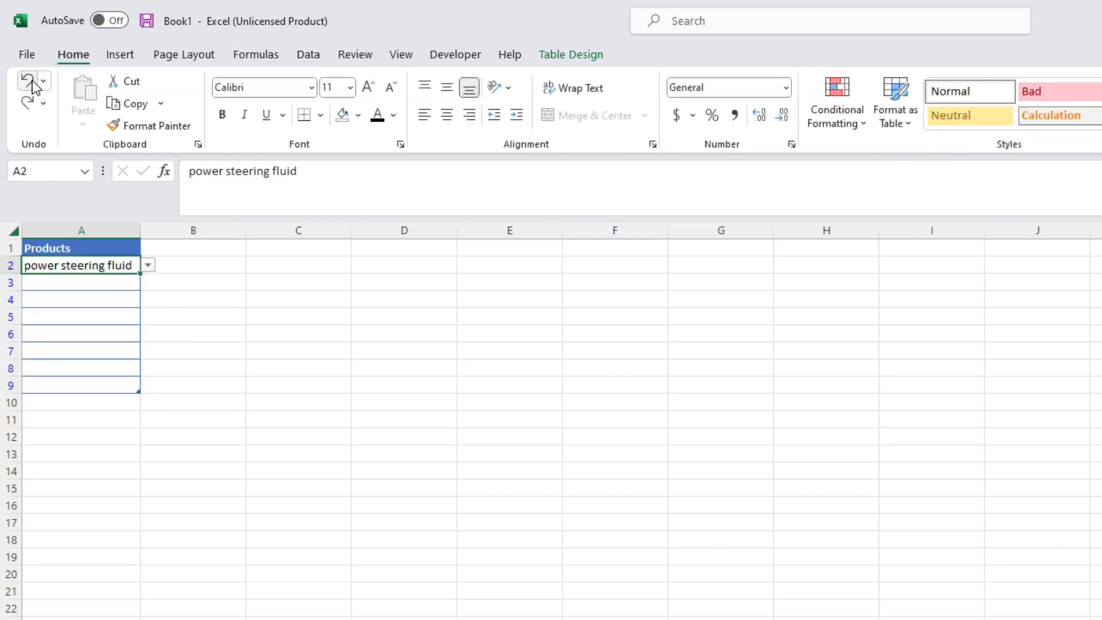
left_click(34, 86)
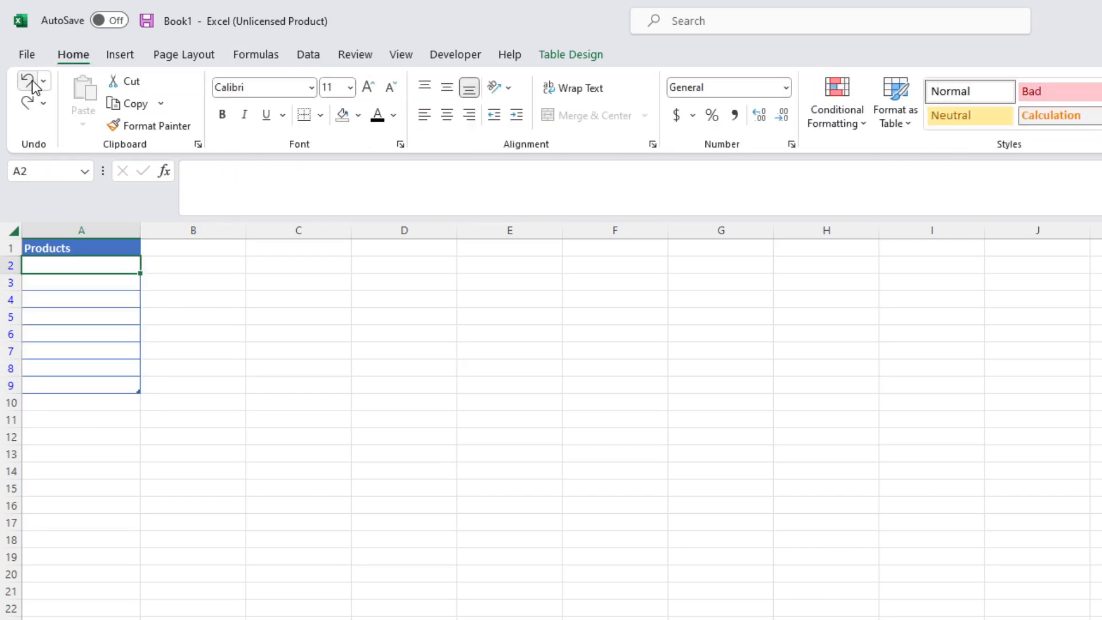
Step: Rename the worksheet that holds the unformatted product list
left_click(291, 347)
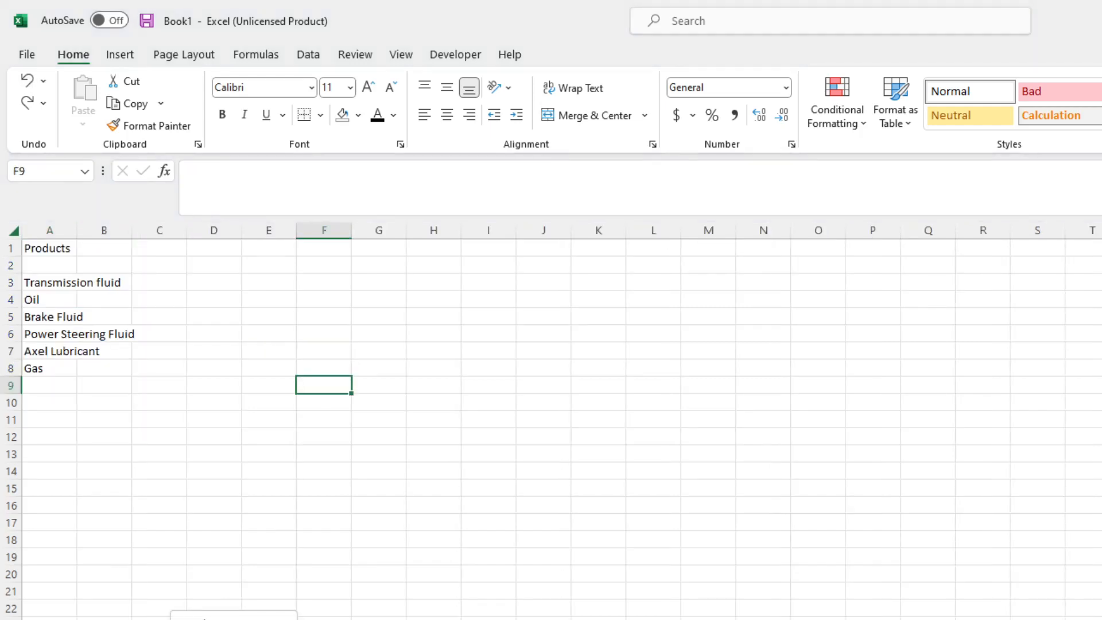
key("r")
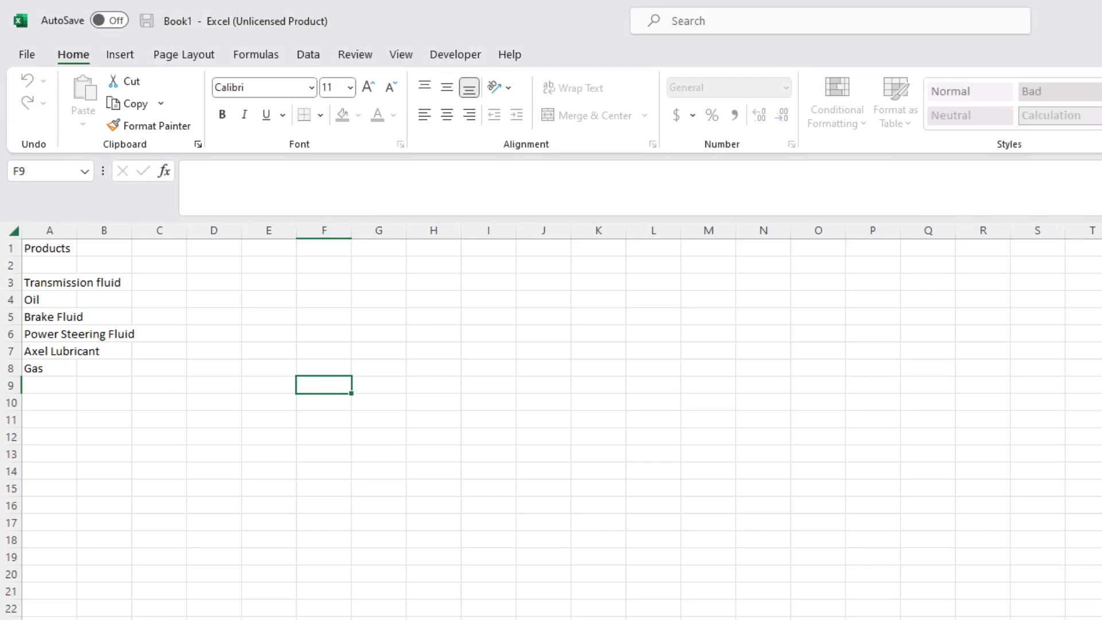
key("Return")
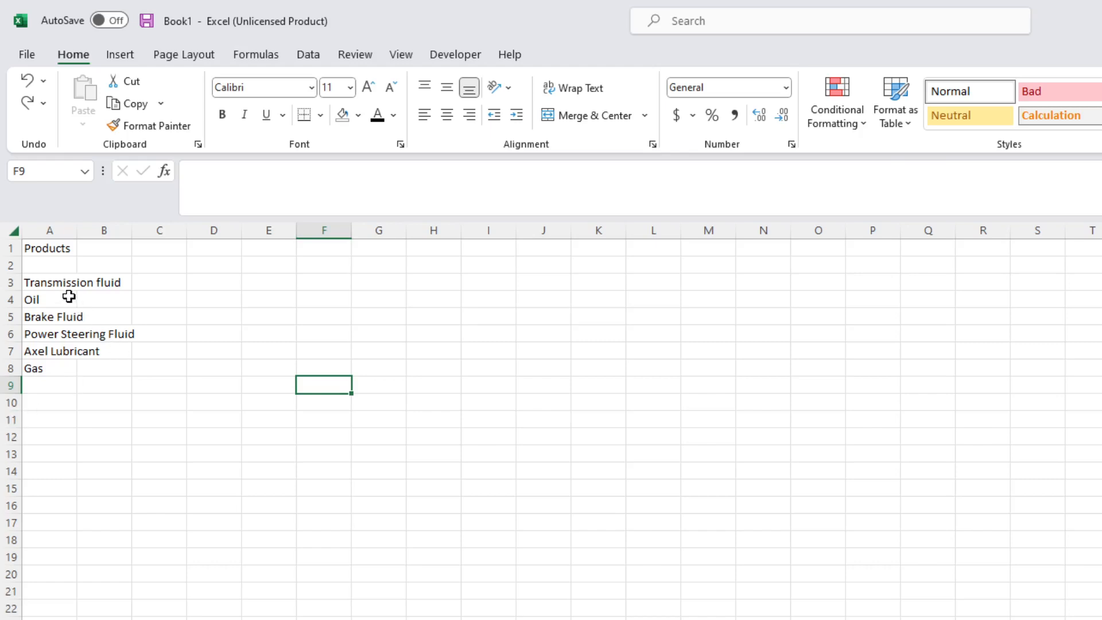
Step: Name the product range A3:A8, from Transmission fluid to Gas, as Products
left_click_drag(67, 286, 61, 369)
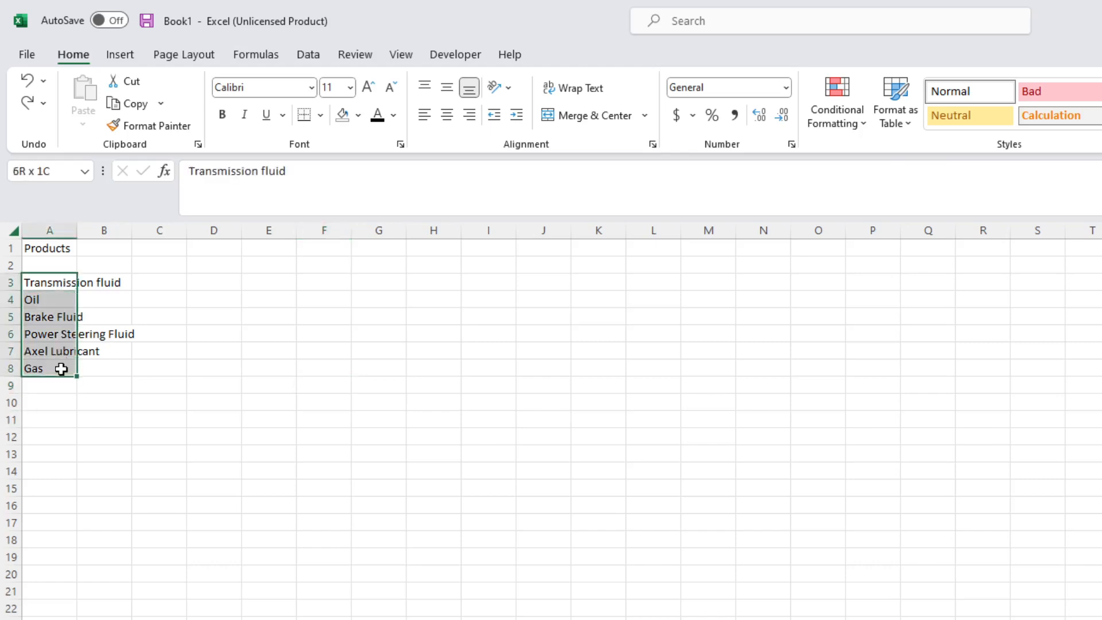
left_click(64, 265)
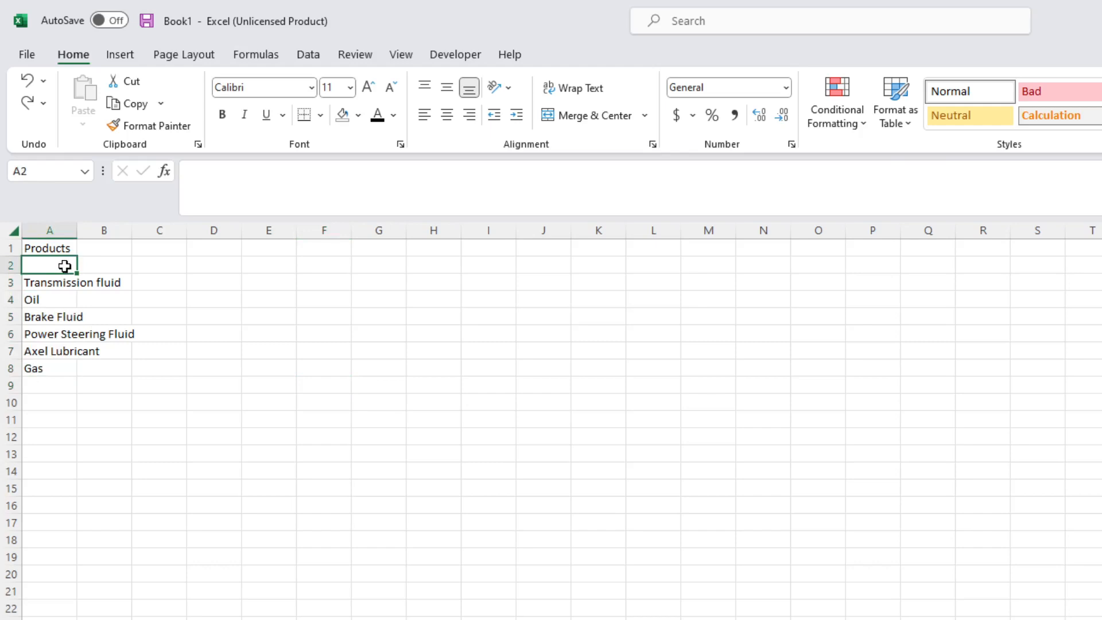
left_click_drag(64, 281, 46, 367)
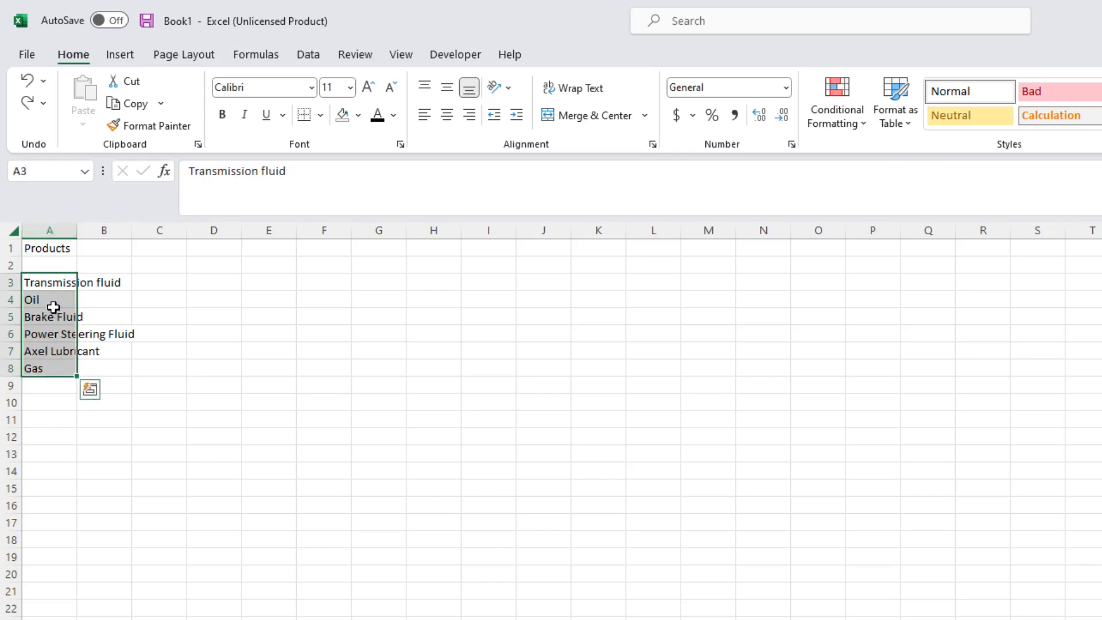
left_click(23, 171)
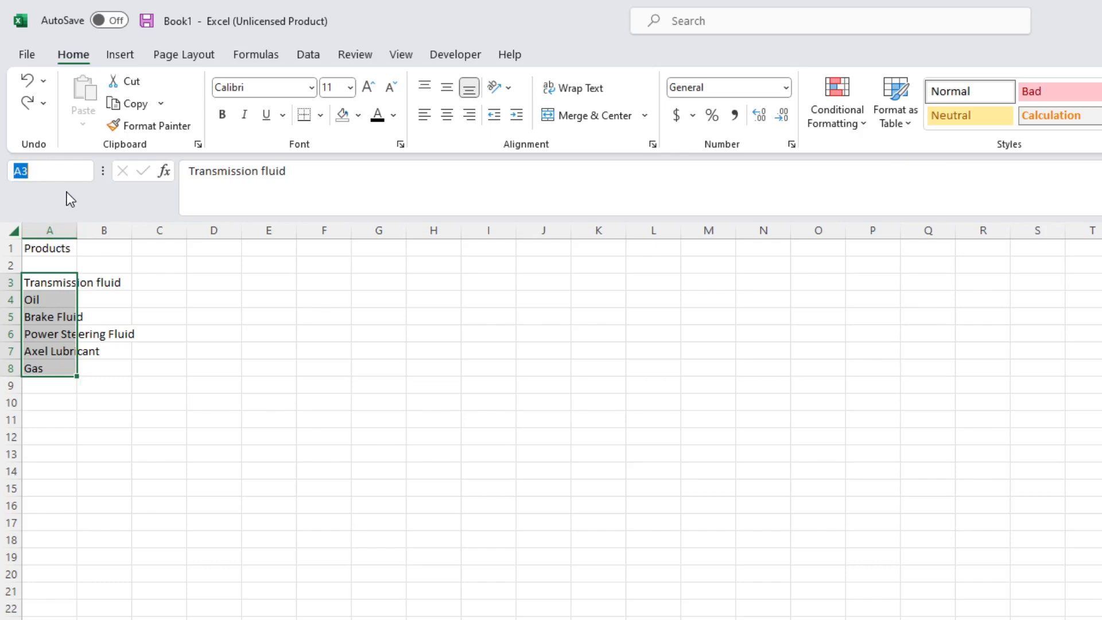
type("Products")
key("Return")
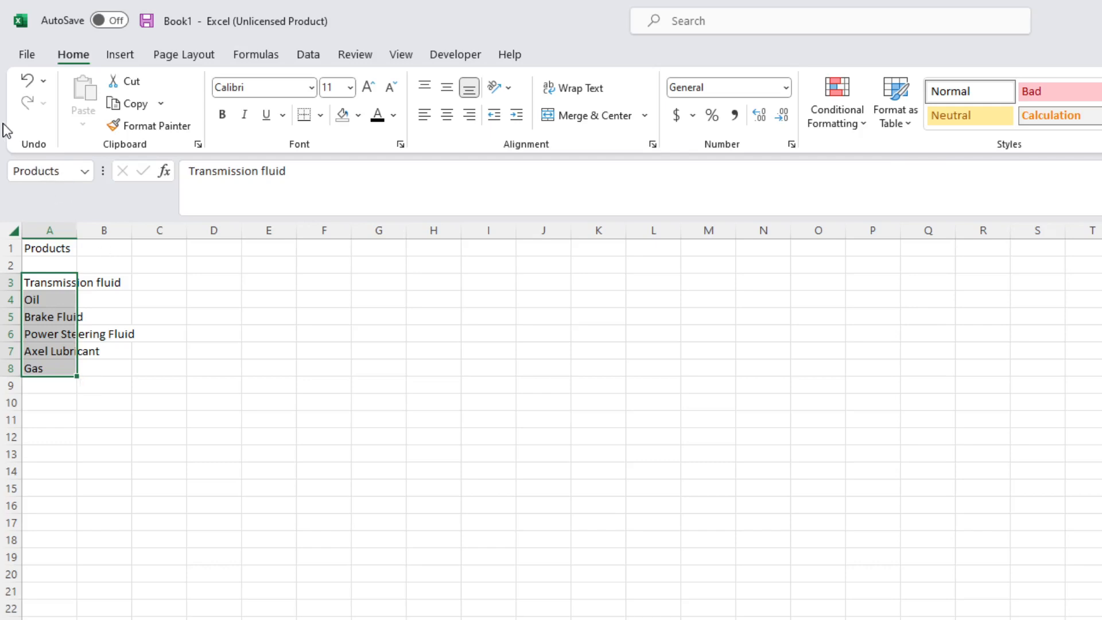
Step: Check single cells of the product list, and reselect A3:A8 to verify the name assigned to the range
left_click(155, 383)
left_click(67, 287)
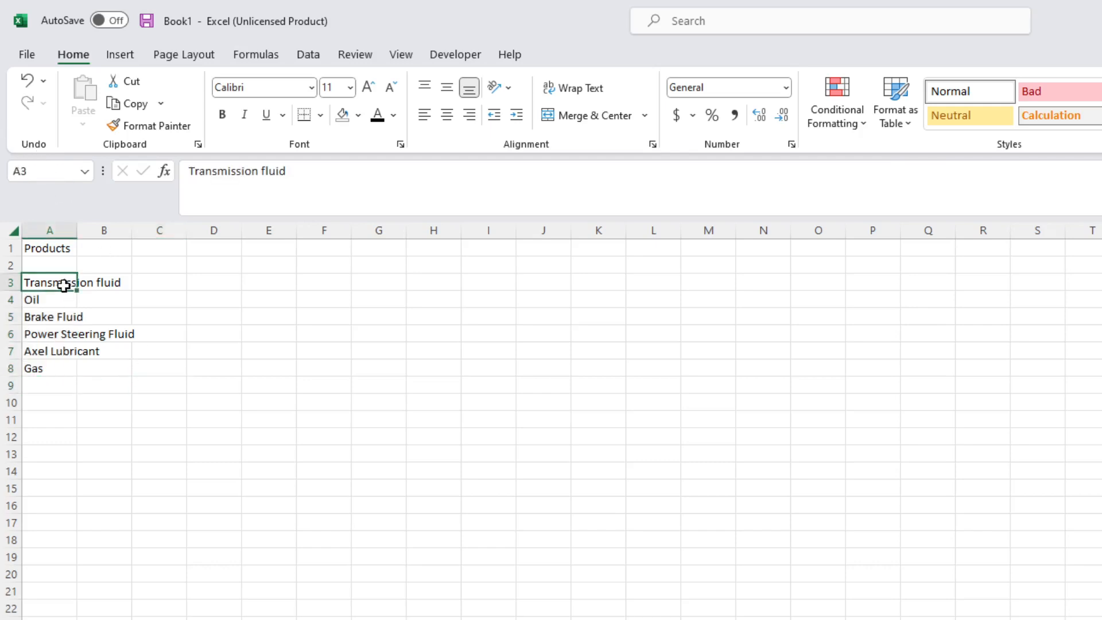
left_click(60, 300)
left_click(59, 348)
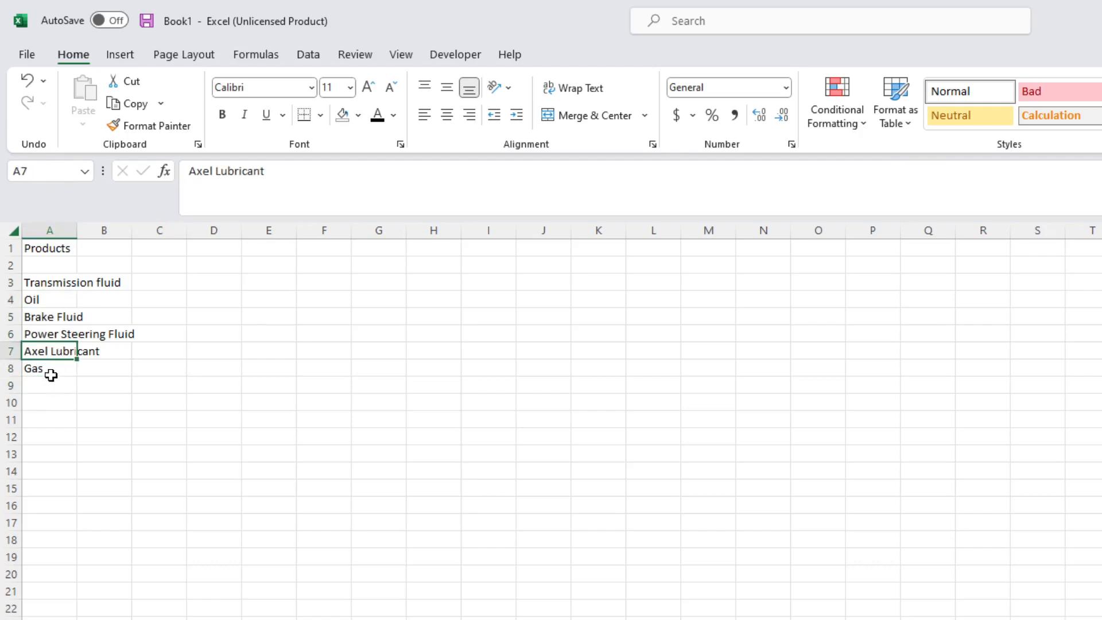
left_click_drag(50, 372, 36, 295)
left_click_drag(34, 289, 34, 290)
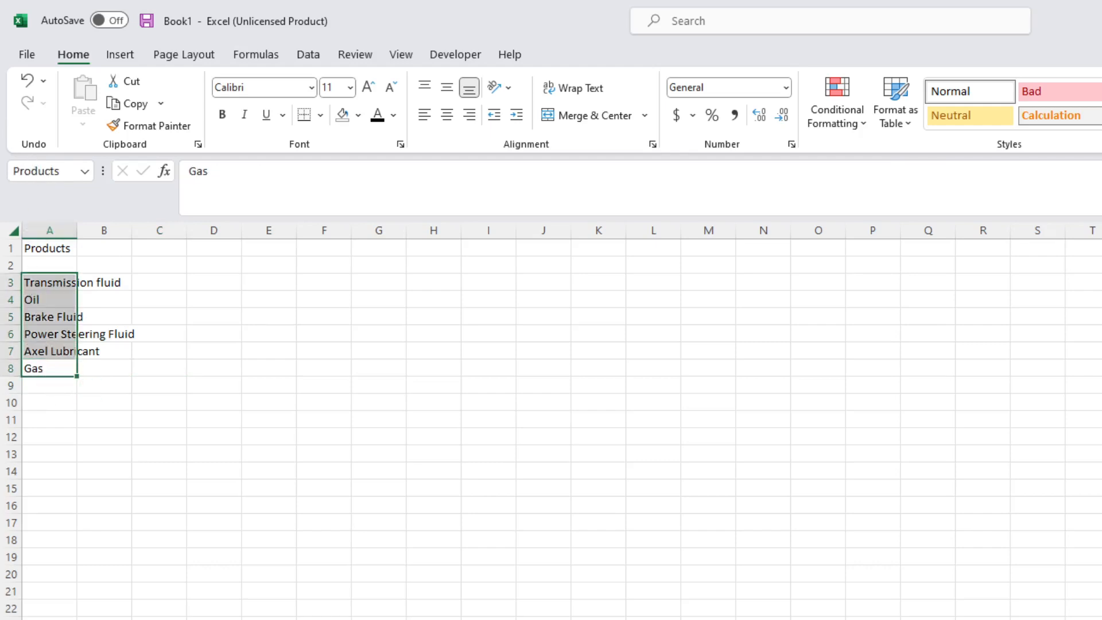
left_click(140, 591)
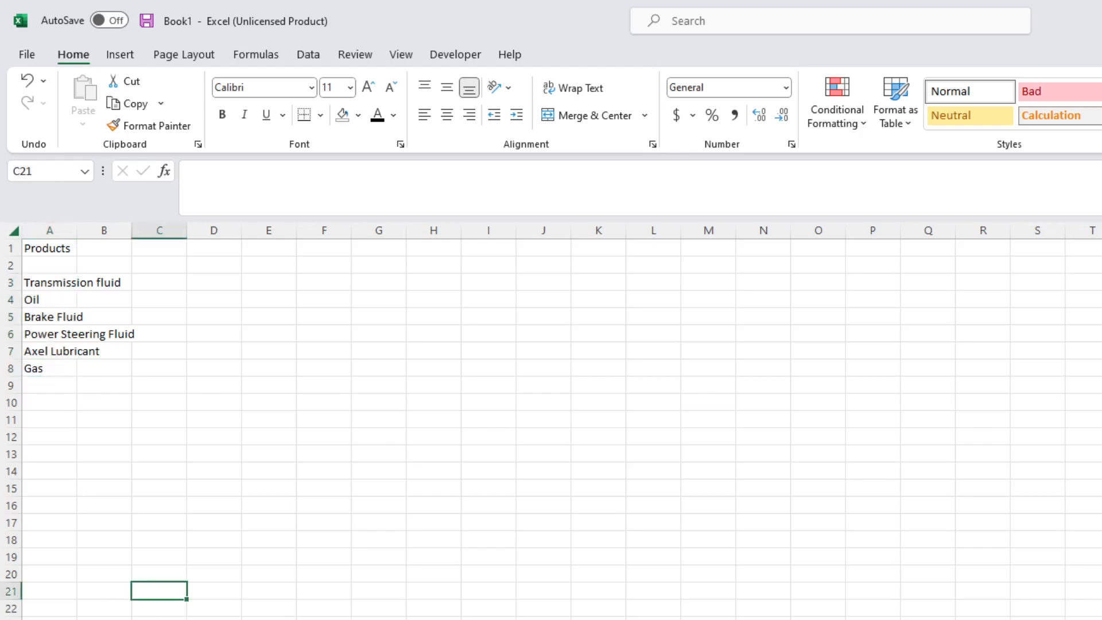
right_click(195, 619)
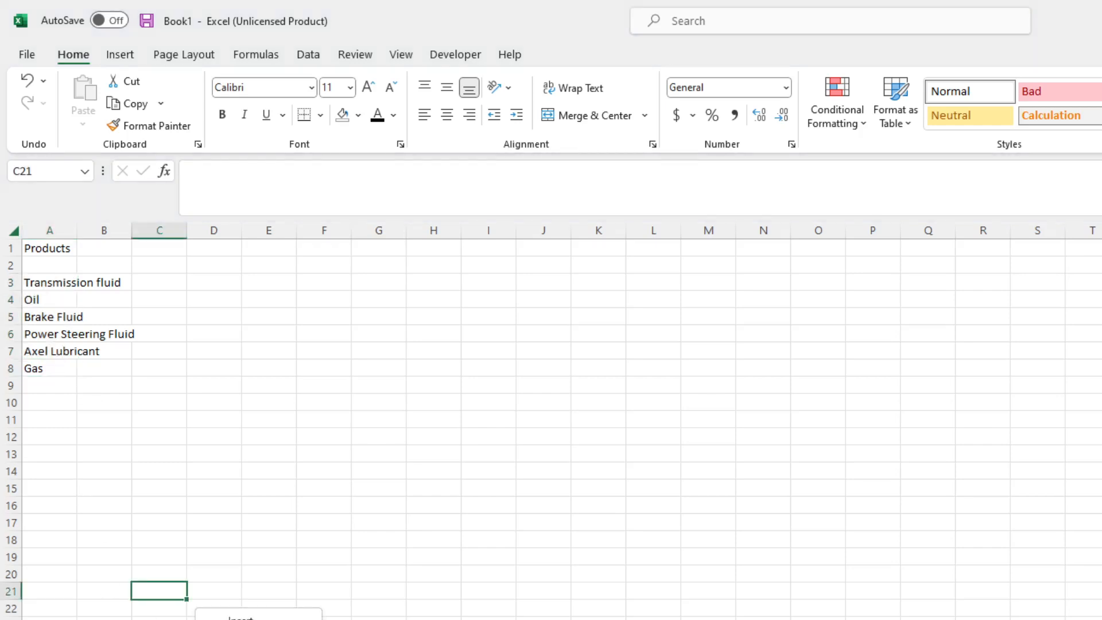
key("Escape")
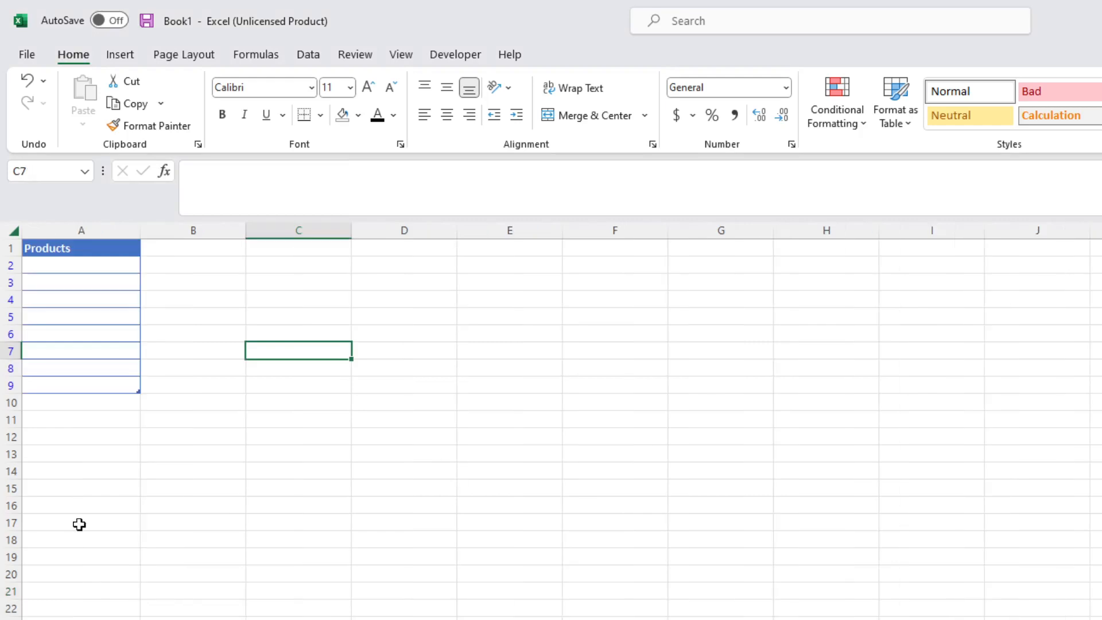
Step: Apply list data validation with the source =Products to cells A2:A9 of the empty Products table on the other sheet
left_click(91, 263)
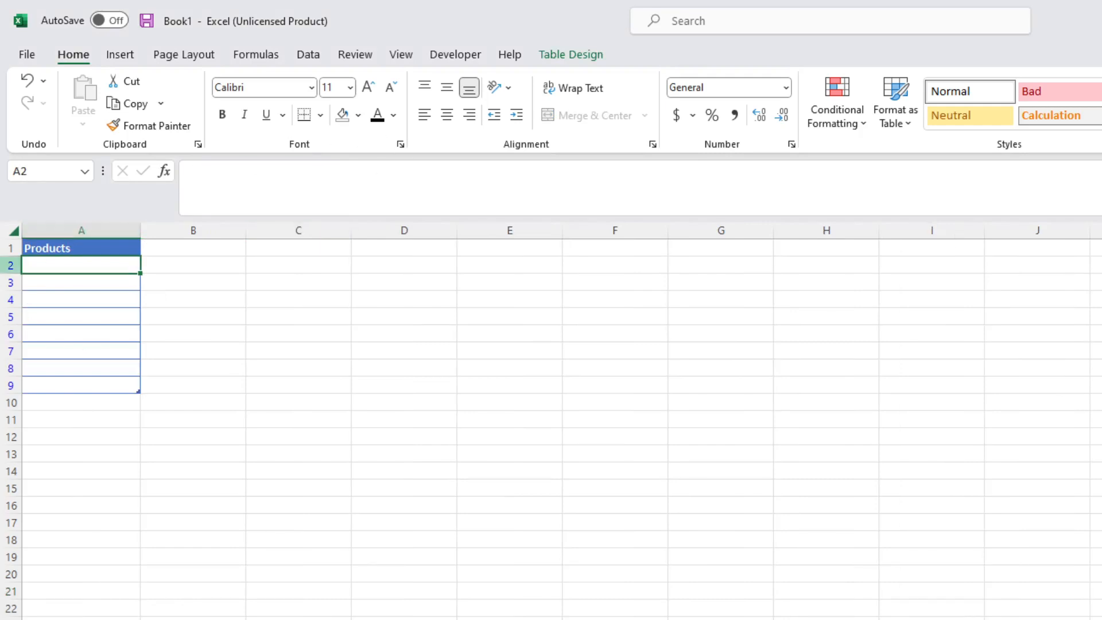
left_click_drag(90, 265, 106, 387)
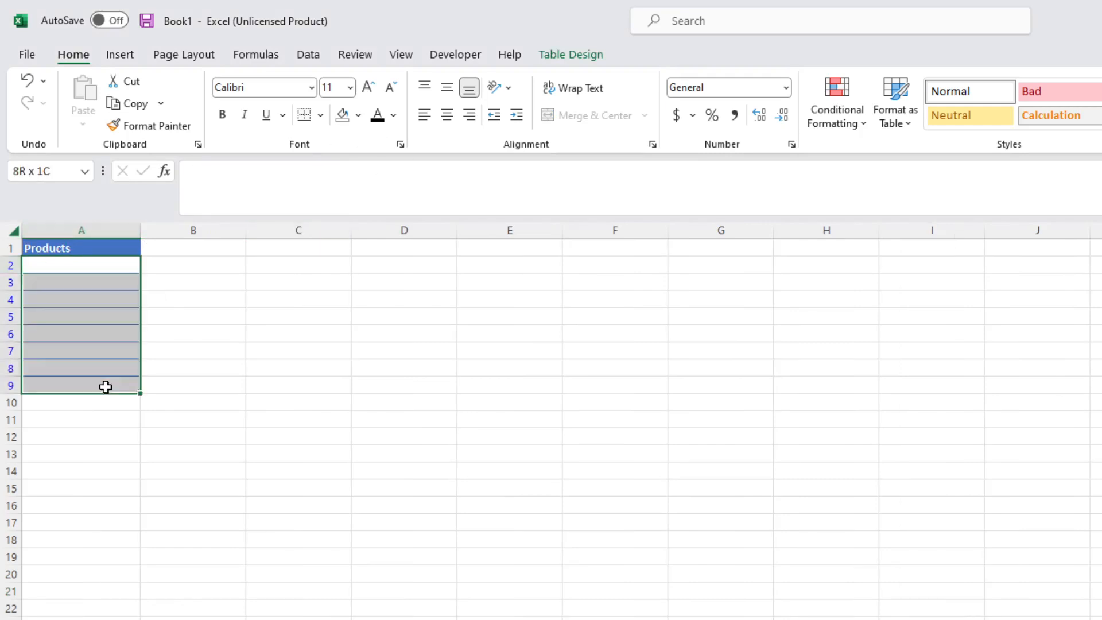
left_click(304, 54)
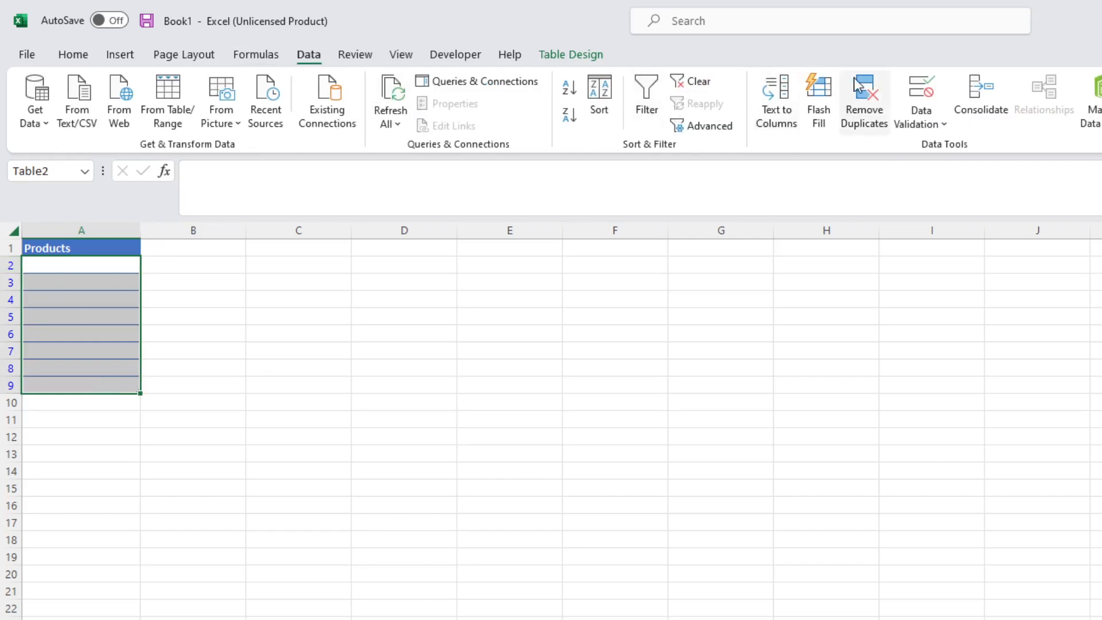
left_click(918, 123)
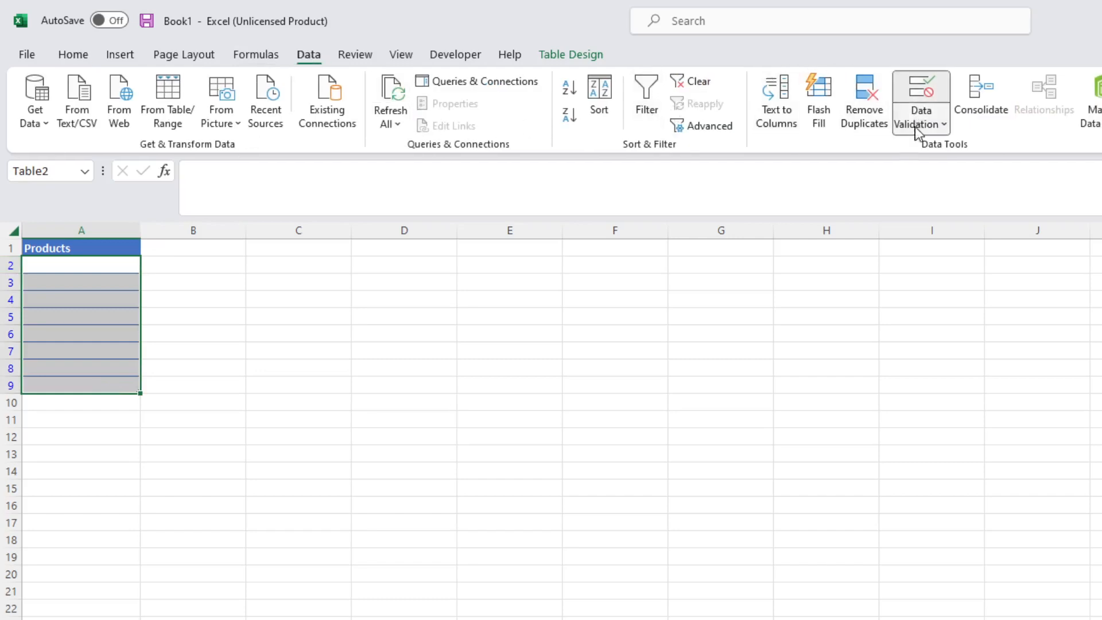
left_click(919, 157)
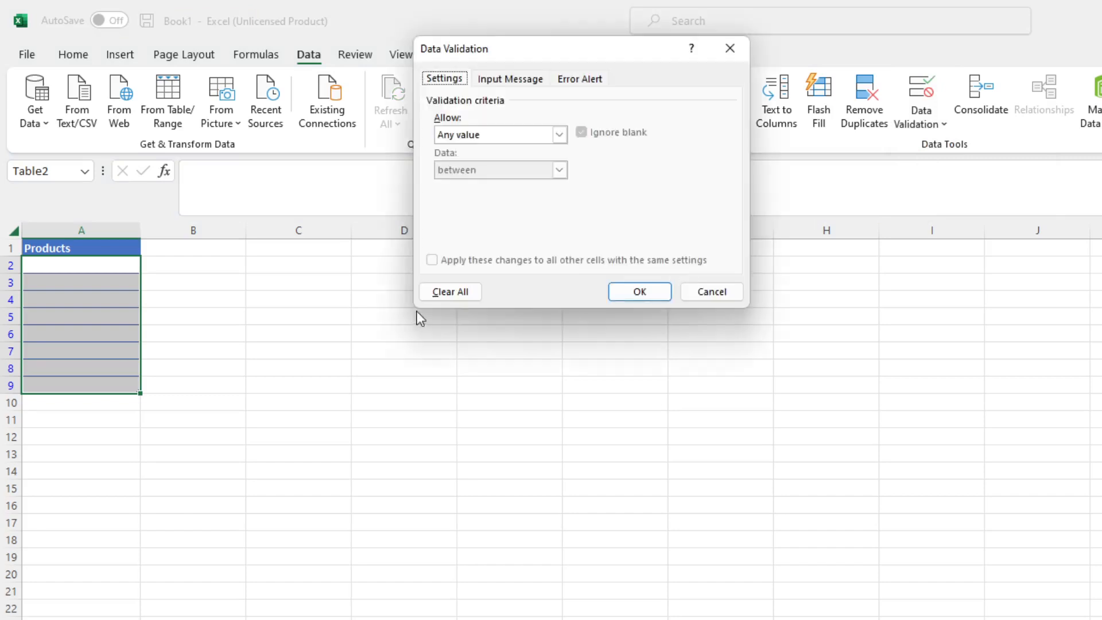
left_click(472, 138)
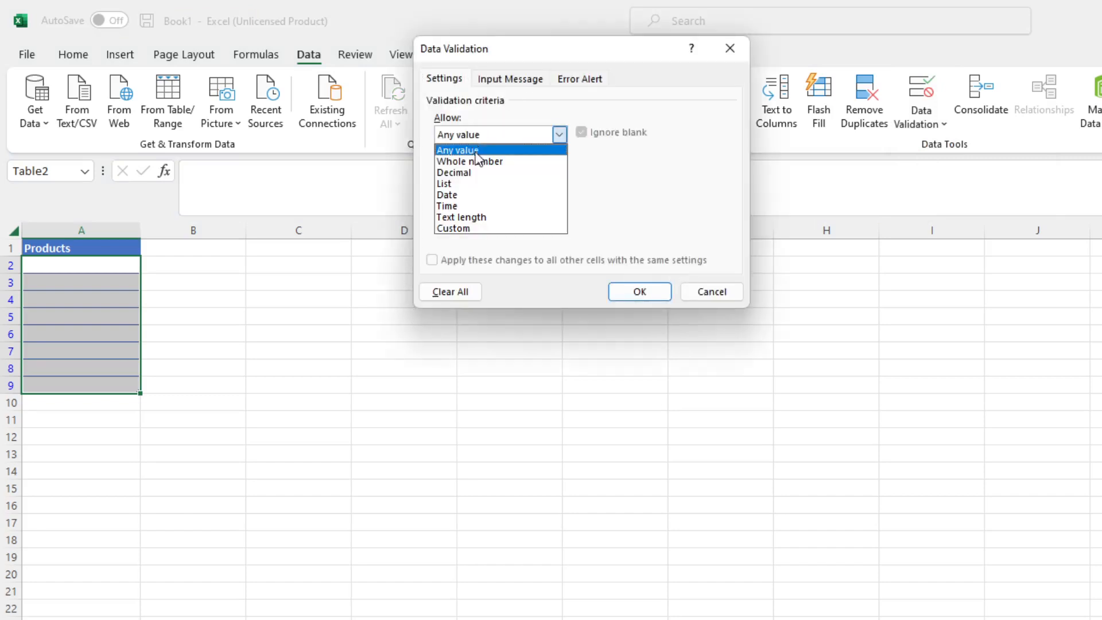
left_click(478, 184)
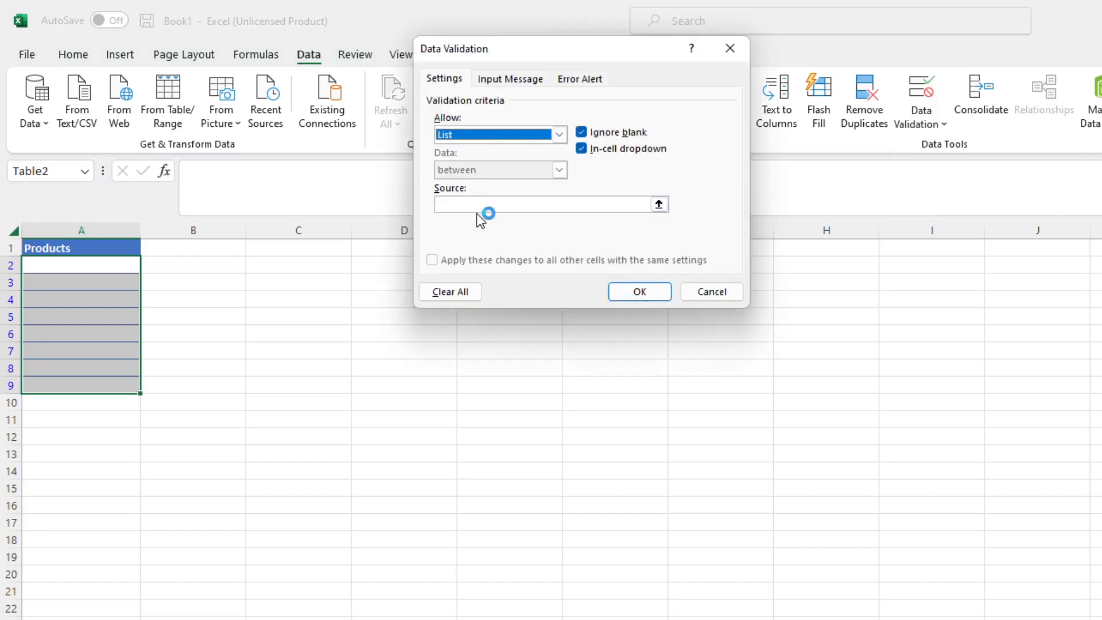
left_click(467, 204)
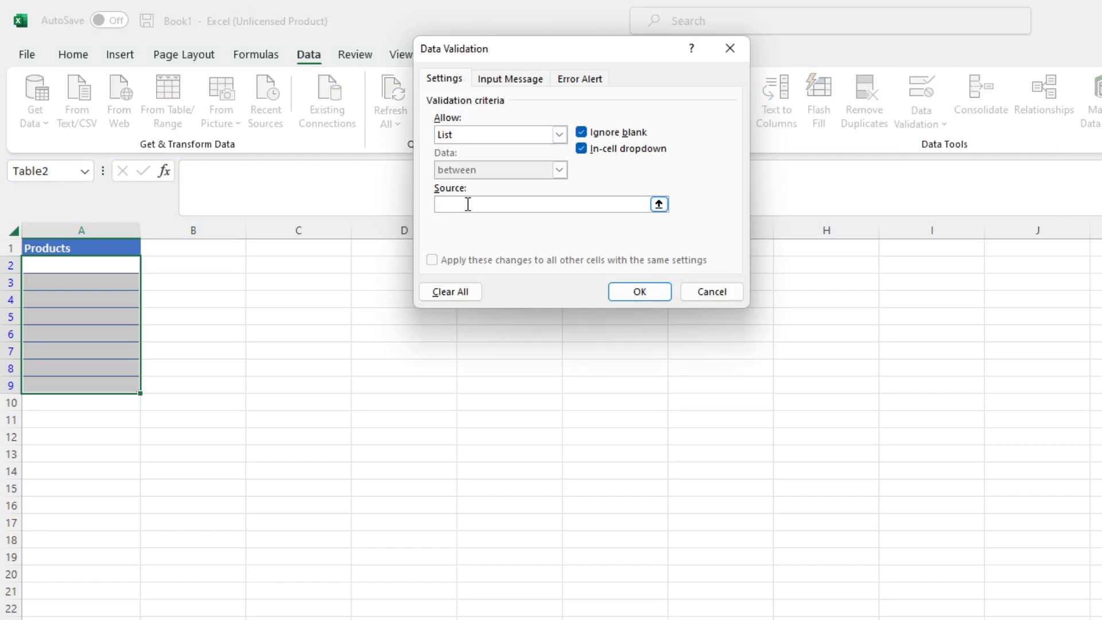
type("=Products")
left_click(654, 295)
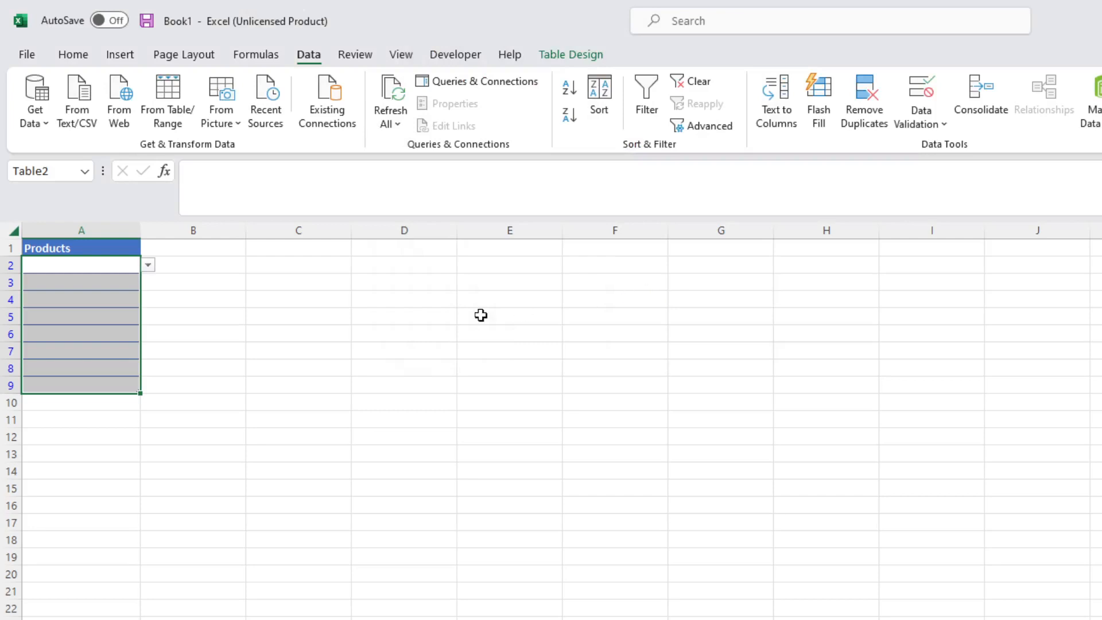
Step: Check several validated table cells and view the dropdown list offered in A2 without choosing an entry
left_click(115, 317)
left_click(122, 363)
left_click(129, 268)
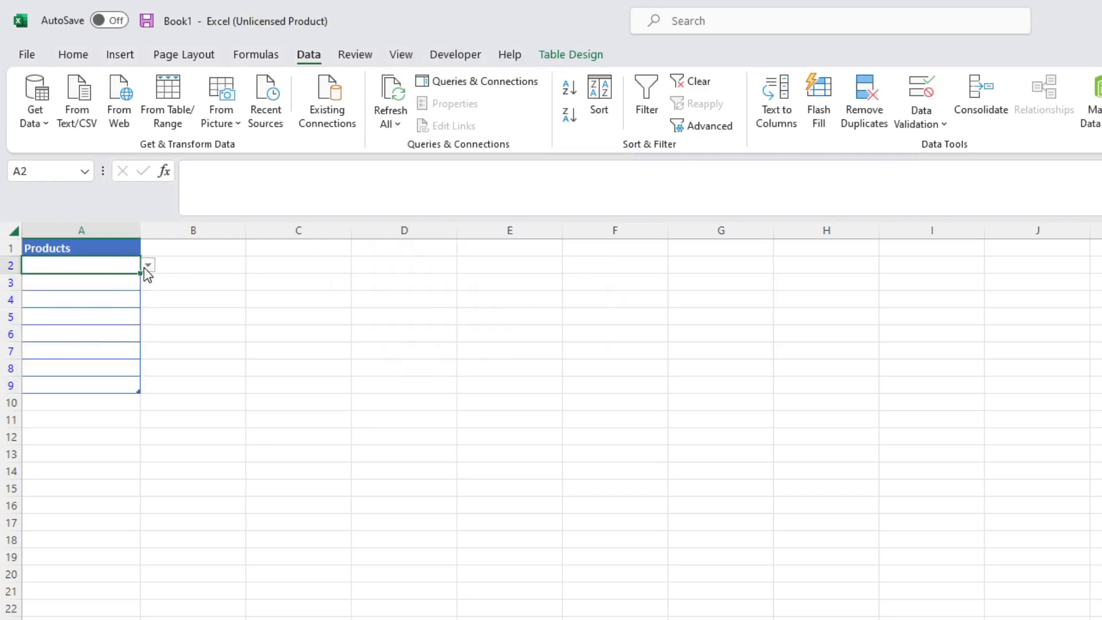
left_click(148, 265)
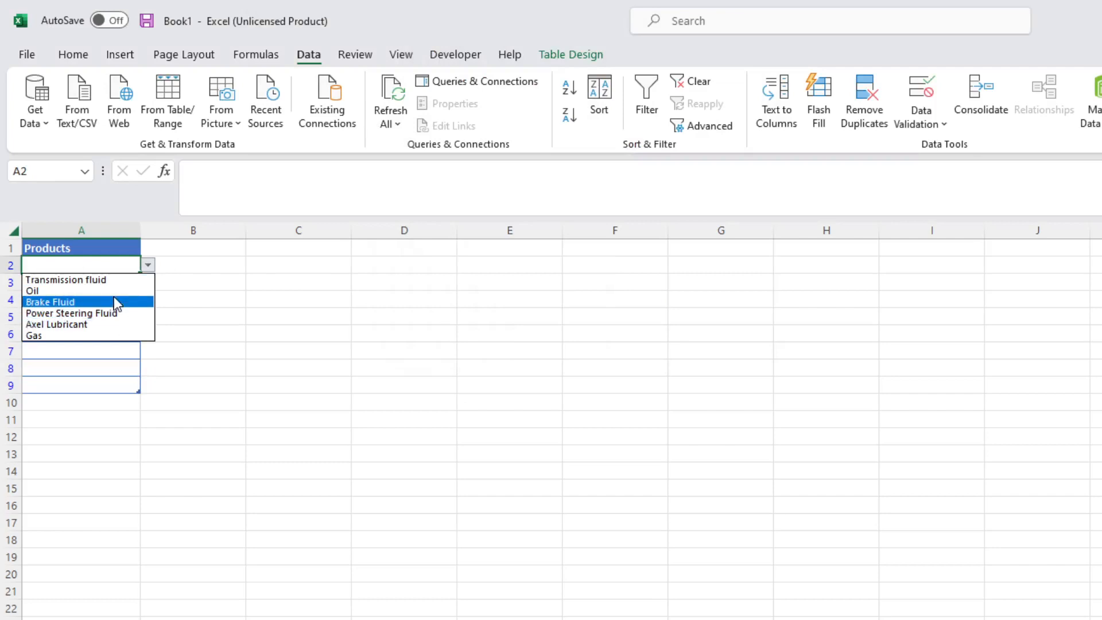
left_click(224, 288)
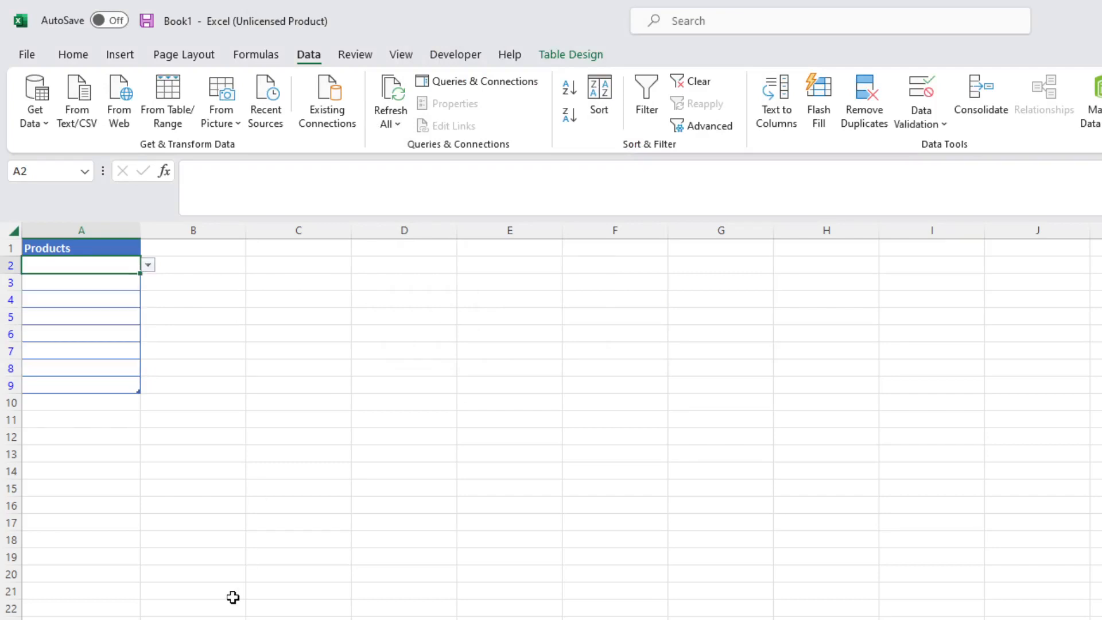